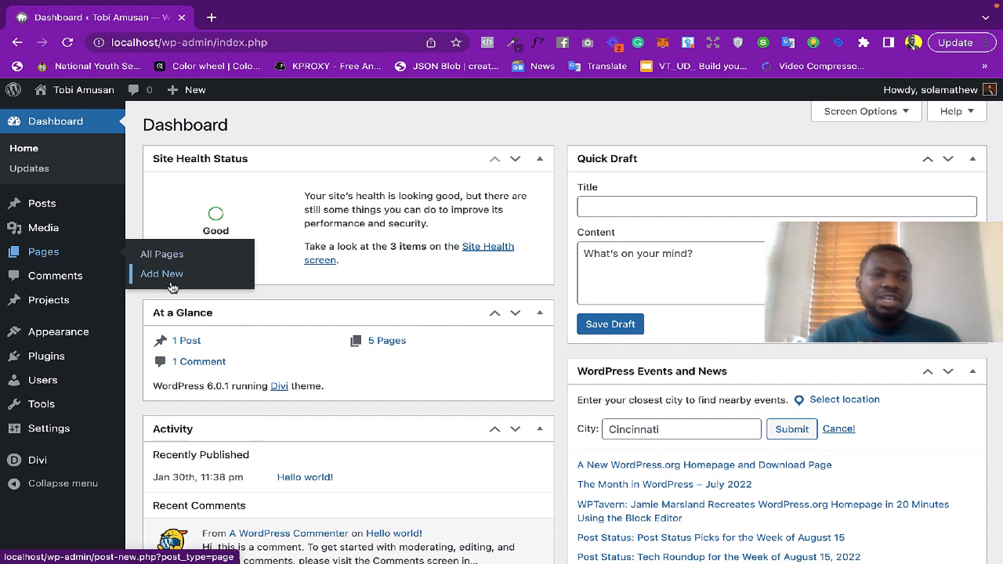
- Create a new page titled "Home" and publish it
left_click(170, 283)
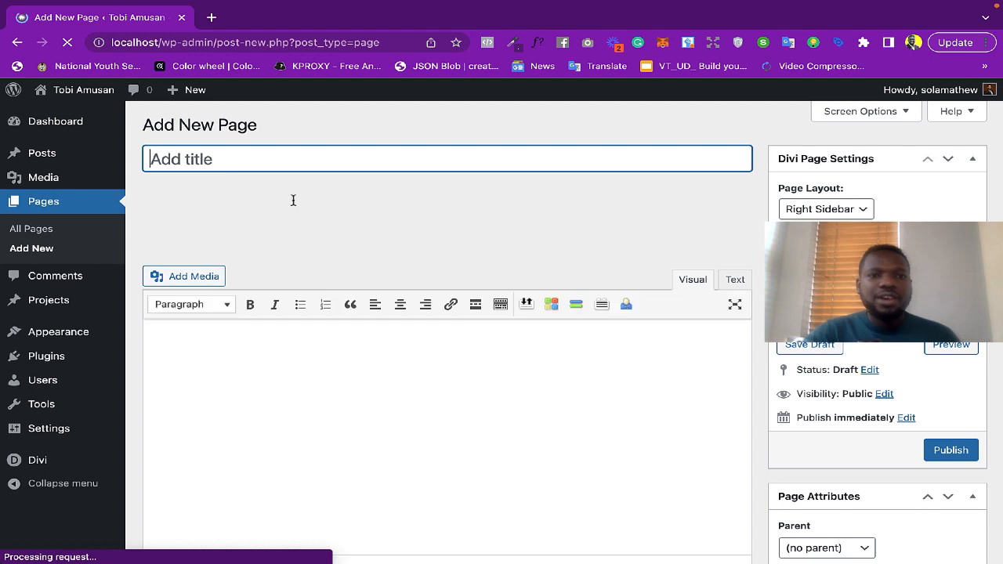
type("Home")
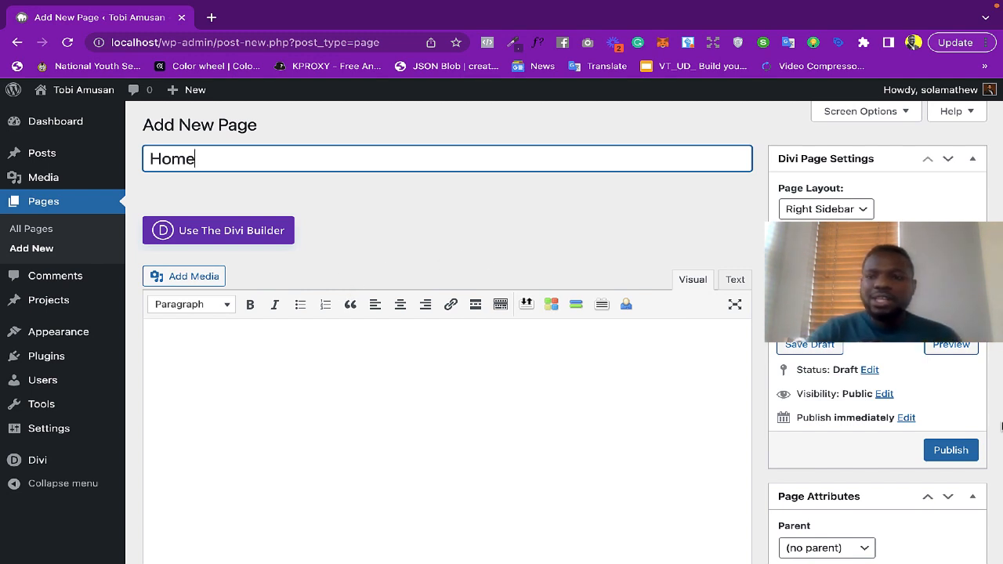
left_click(948, 451)
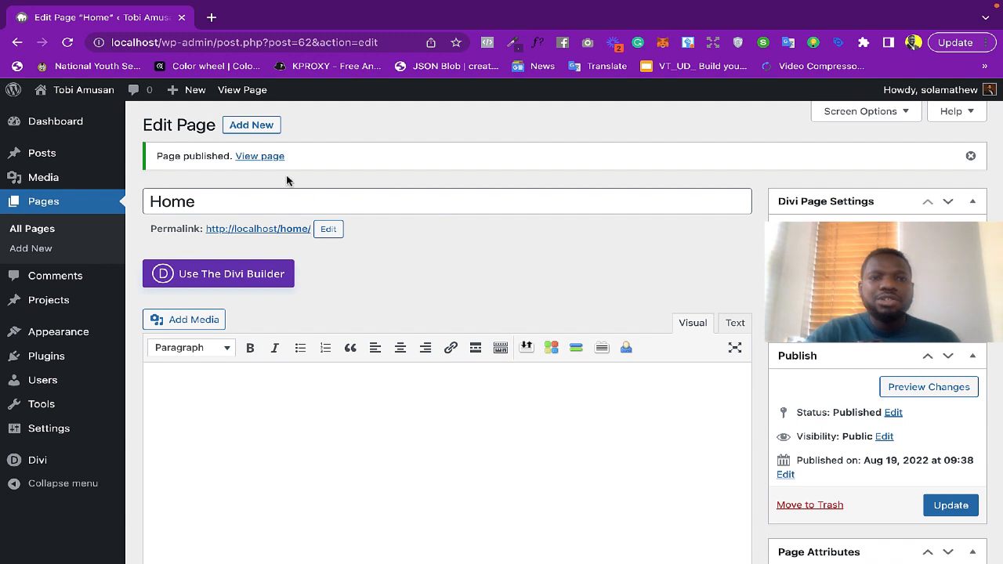
- View the published Home page in a separate tab, then return to the page editor
right_click(267, 157)
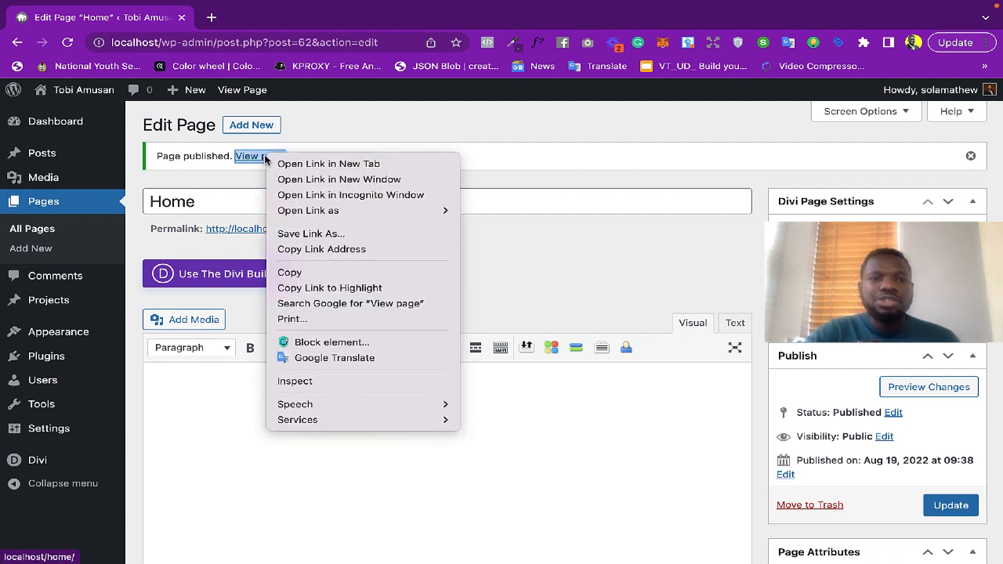
left_click(327, 165)
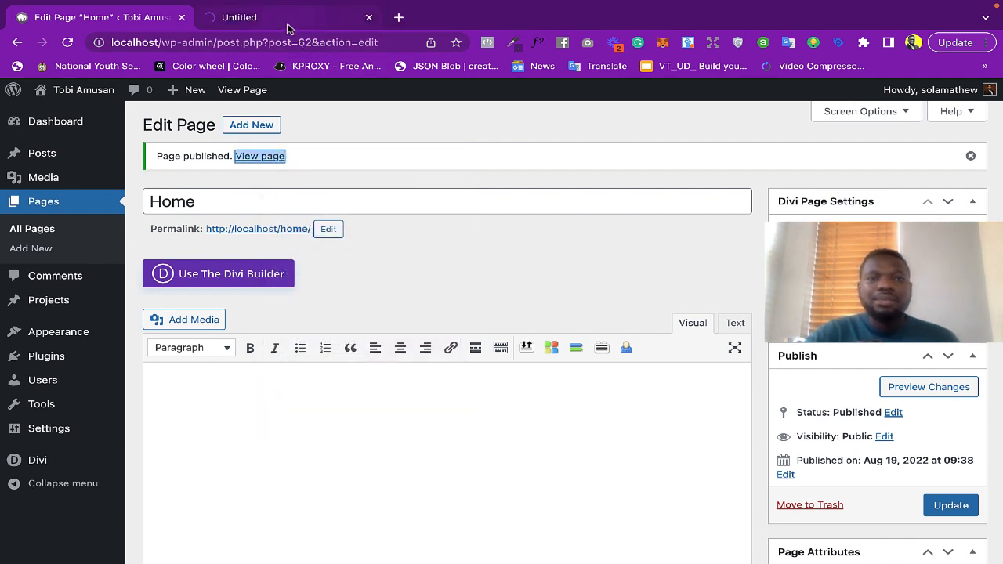
left_click(287, 22)
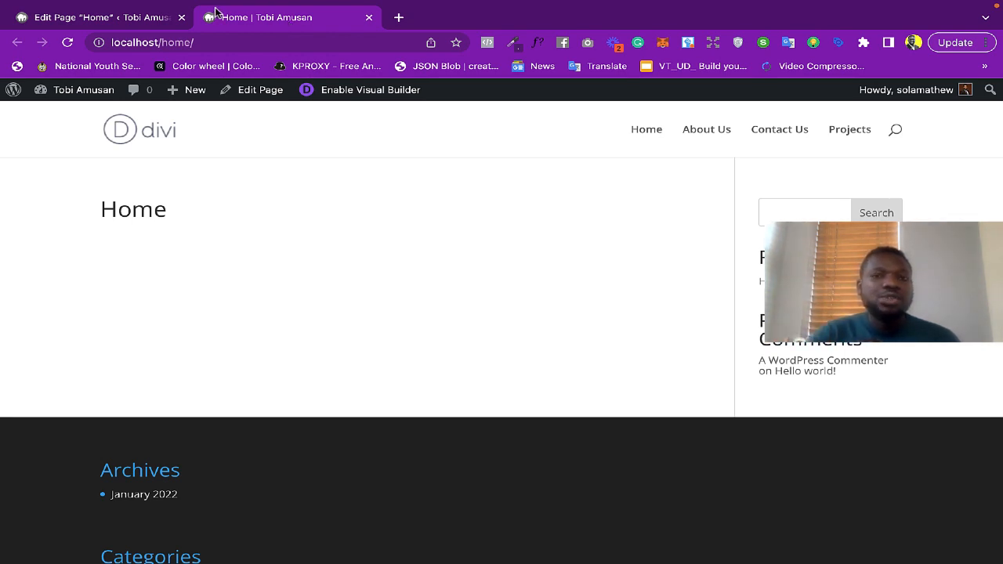
left_click(114, 19)
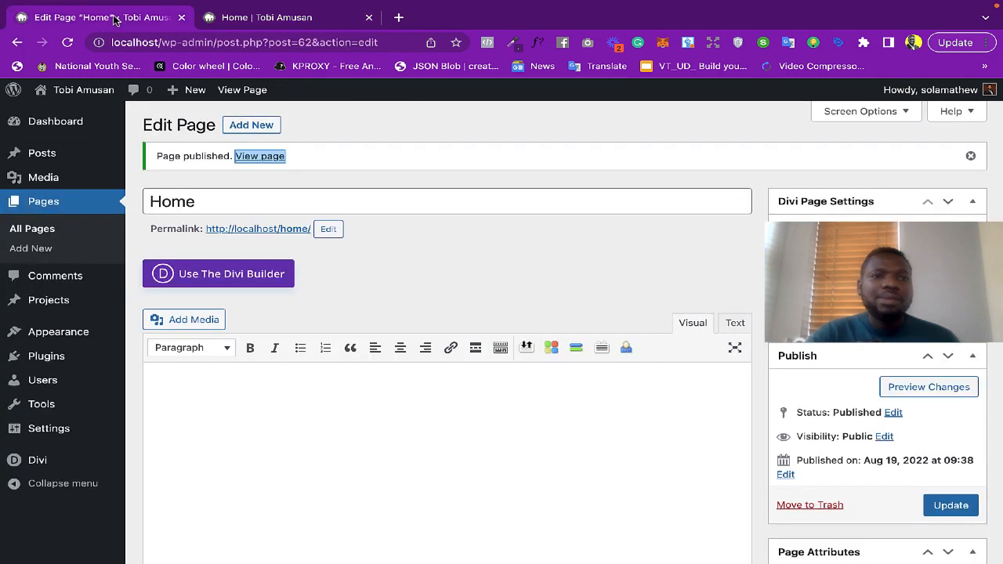
- Enable the Divi Builder for the Home page and choose to start from a premade layout
left_click(431, 281)
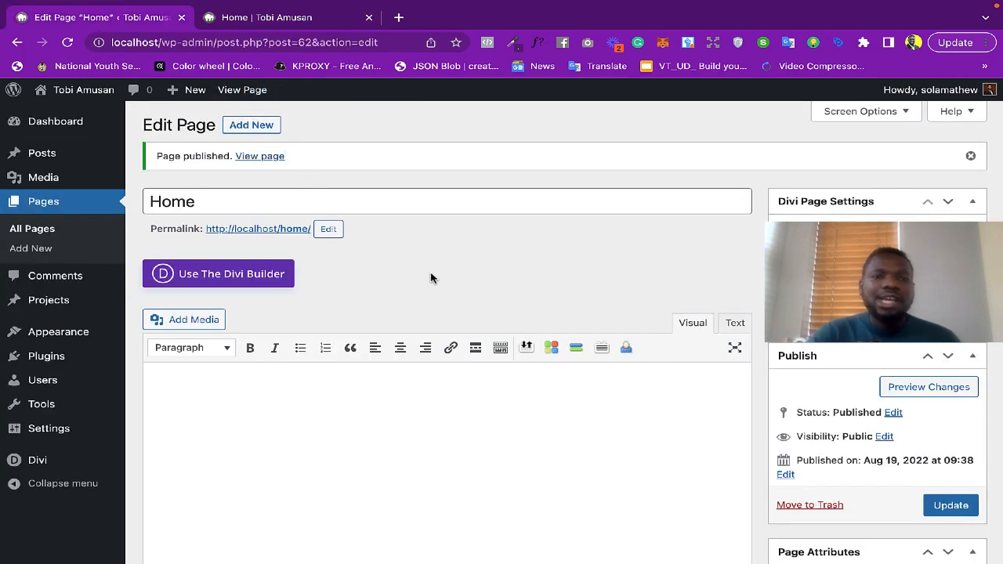
left_click(264, 276)
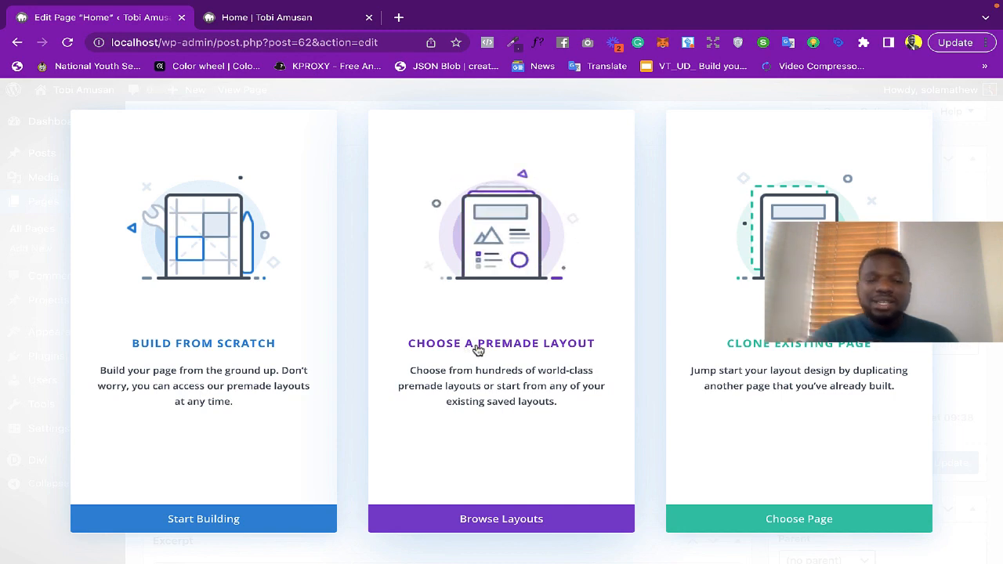
left_click(515, 355)
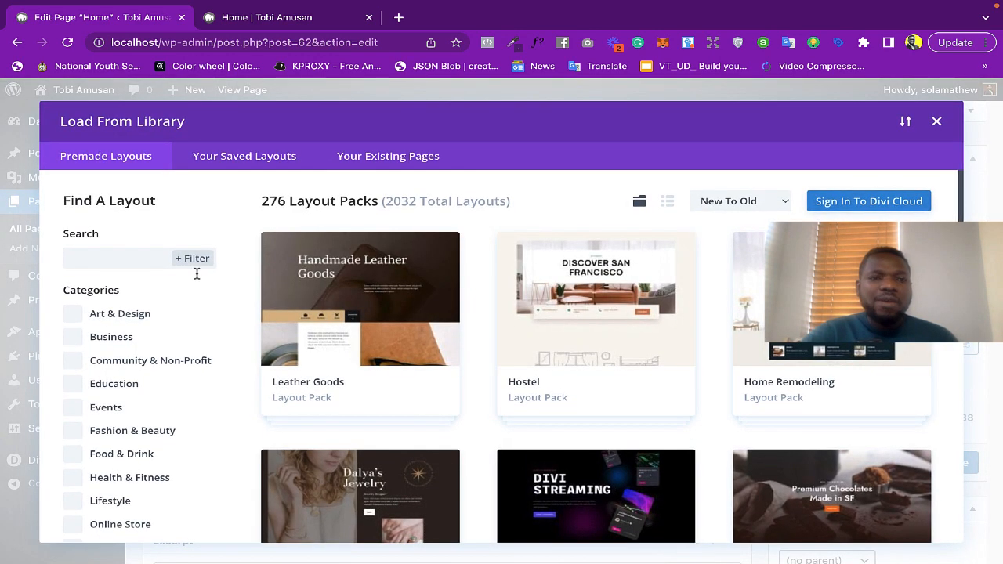
- Browse the premade layout packs in the library to examine the available designs
left_click(116, 257)
scroll(563, 423, "down", 4)
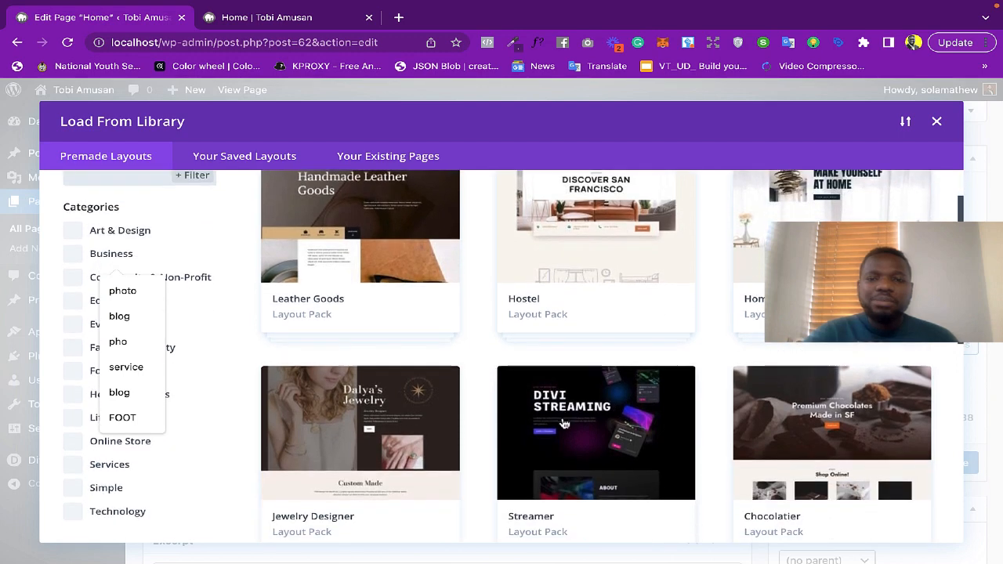
scroll(564, 424, "down", 2)
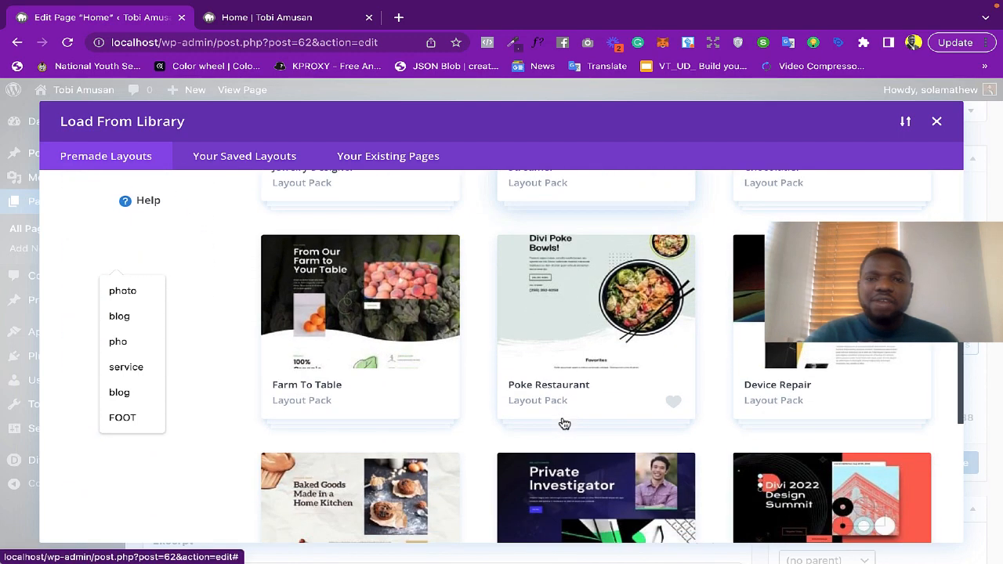
scroll(565, 423, "down", 4)
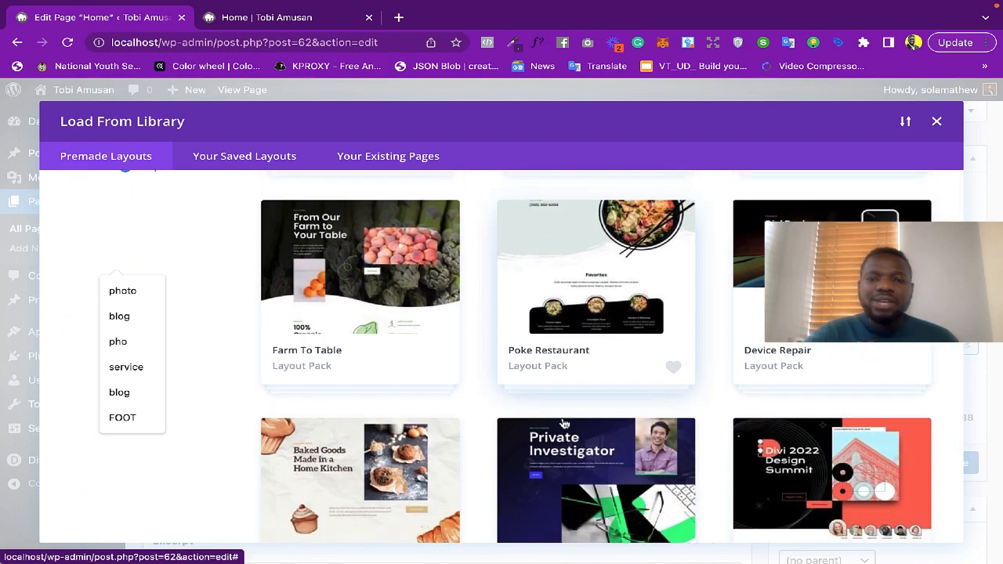
scroll(564, 424, "down", 2)
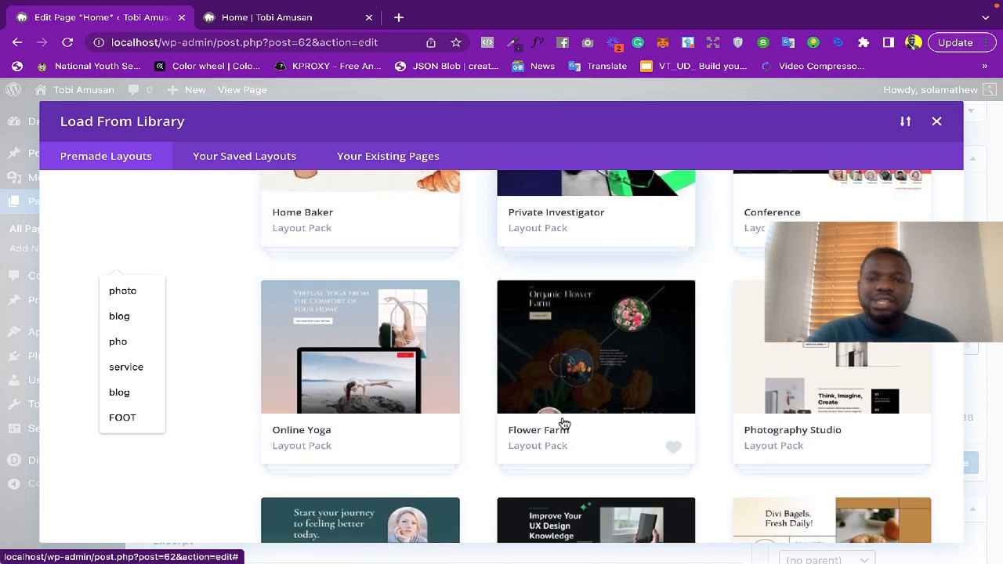
scroll(564, 423, "up", 1)
scroll(564, 423, "up", 12)
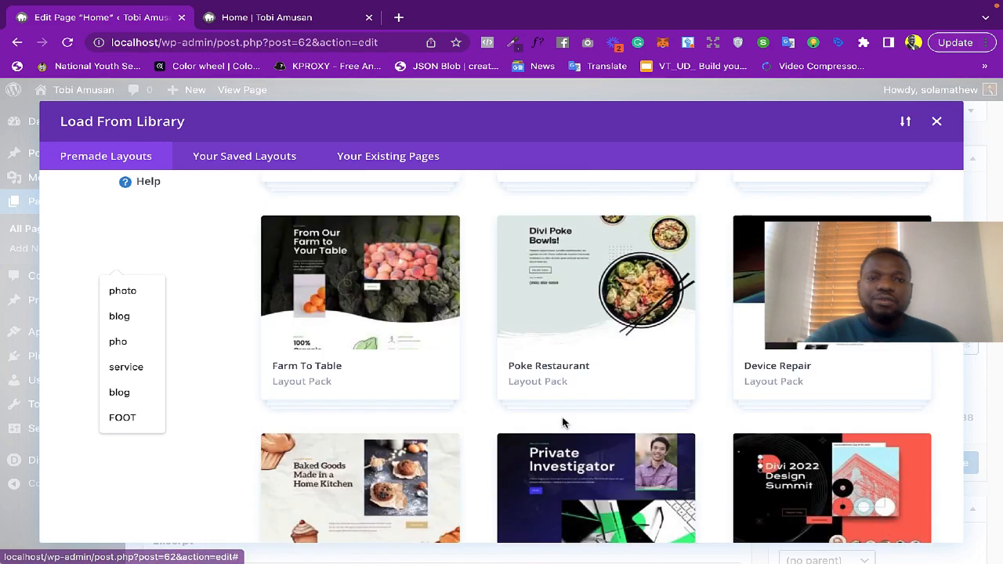
scroll(563, 421, "up", 2)
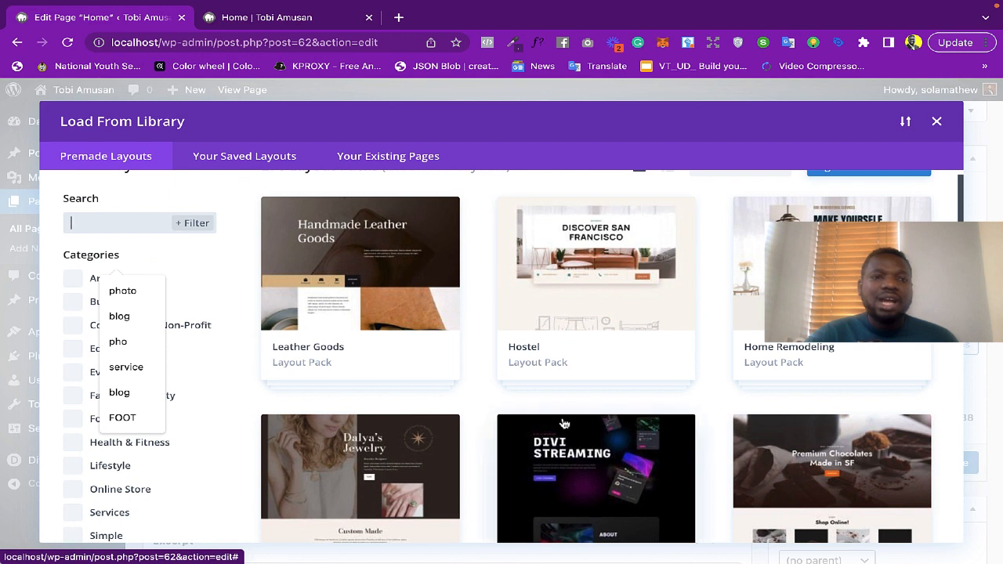
- Search the layouts for "personal" within the Health & Fitness category and open the Personal Trainer Home Page details
left_click(117, 245)
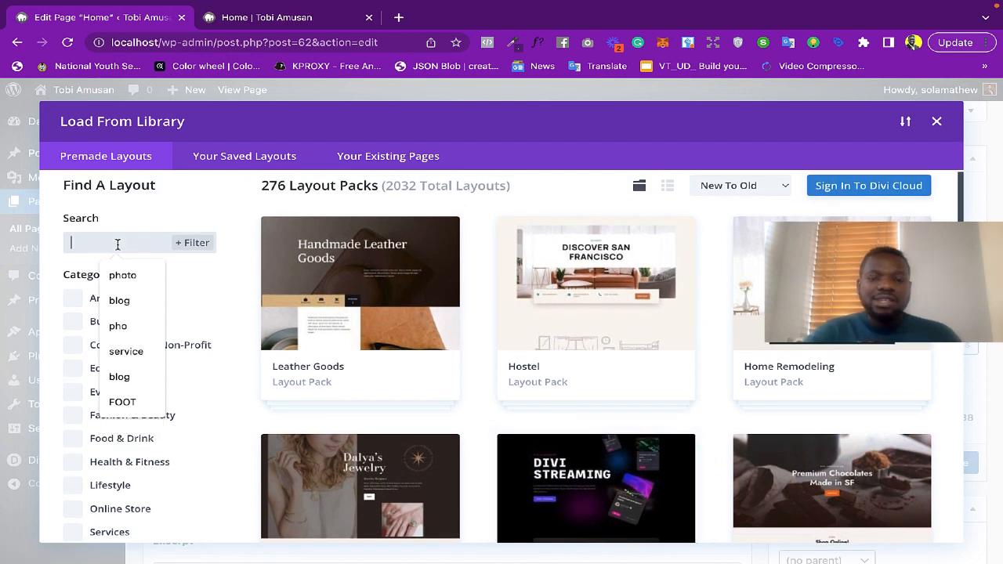
type("per")
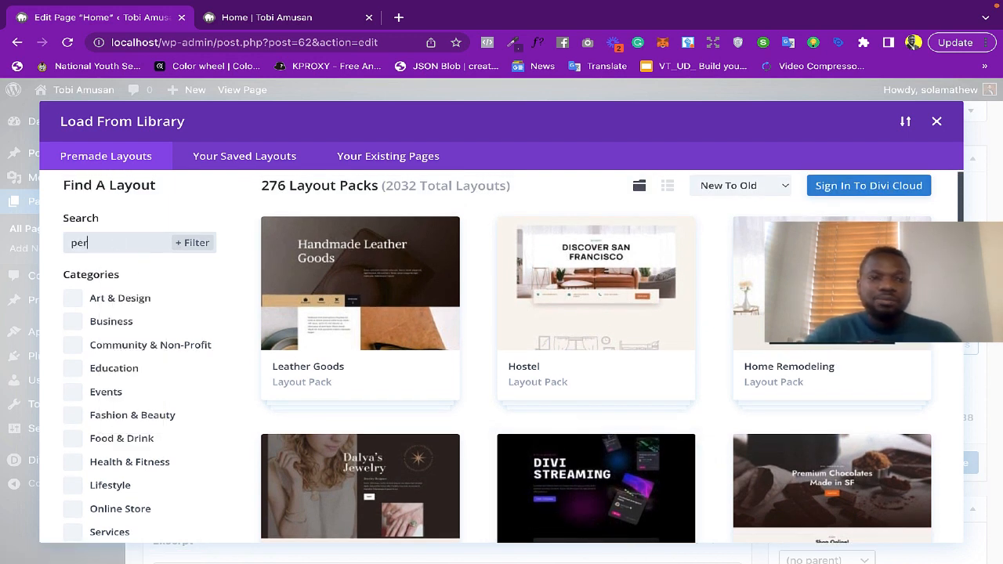
type("sonal")
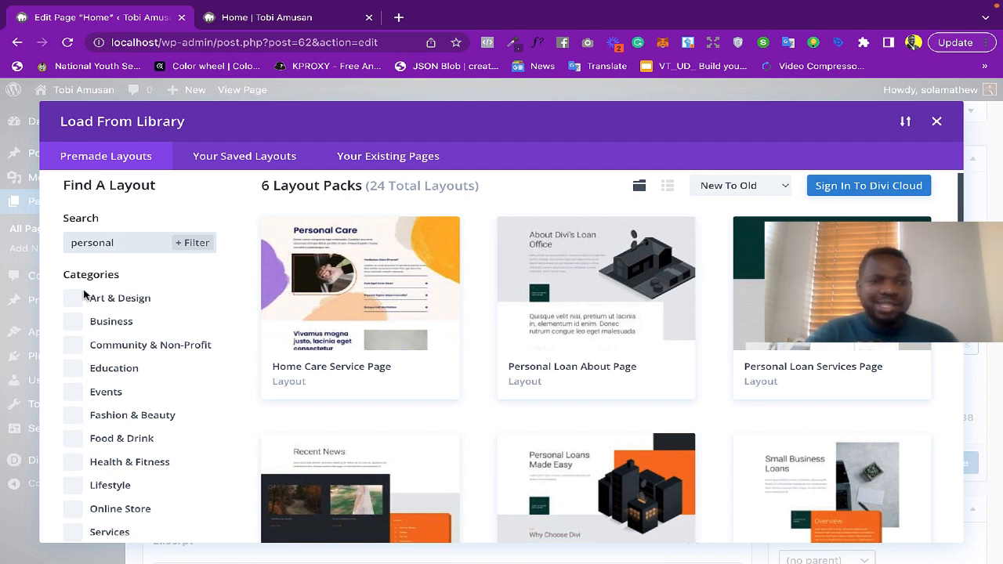
left_click(73, 463)
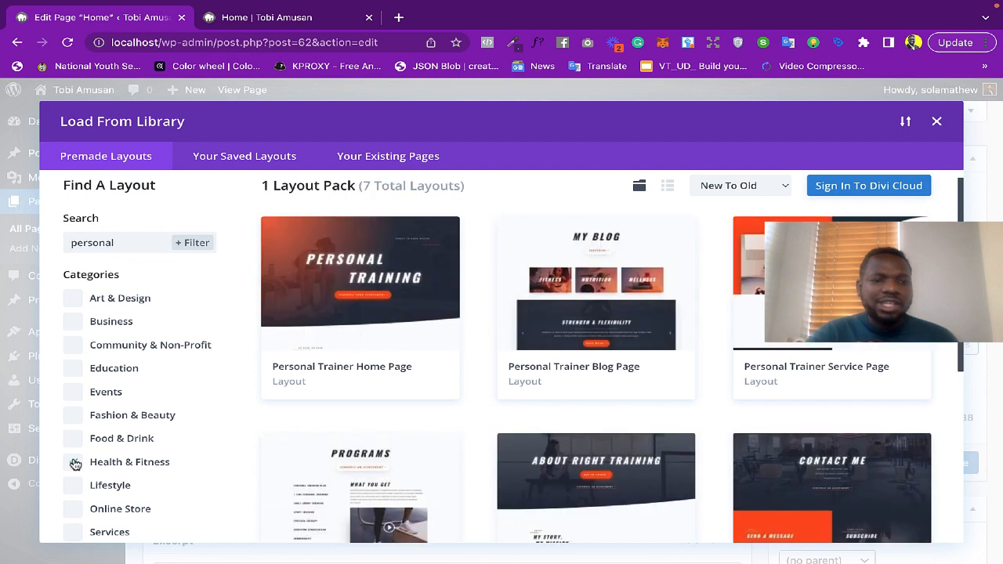
left_click(376, 292)
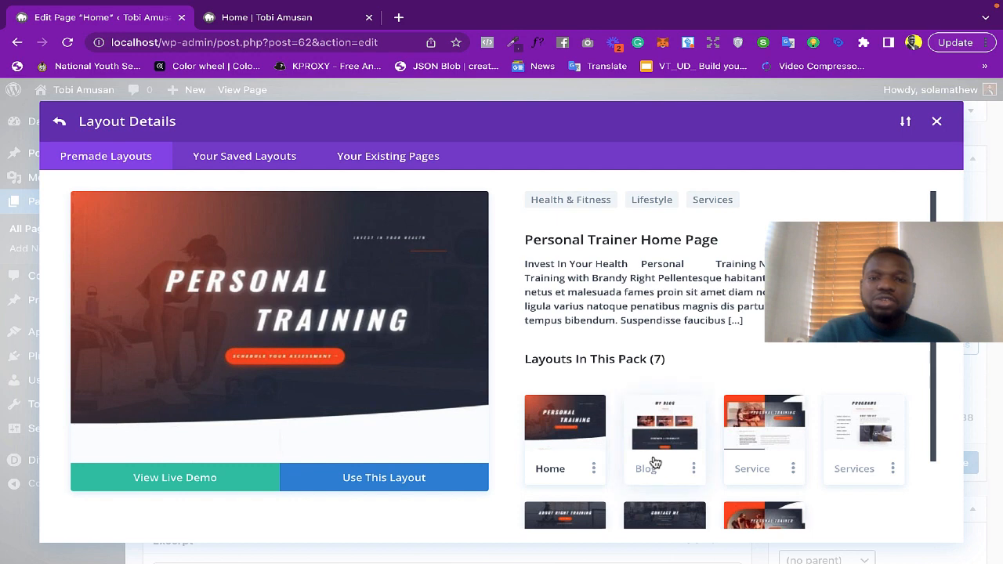
- Preview the full length of the Blog layout in the Personal Trainer pack
scroll(655, 464, "down", 1)
left_click(664, 380)
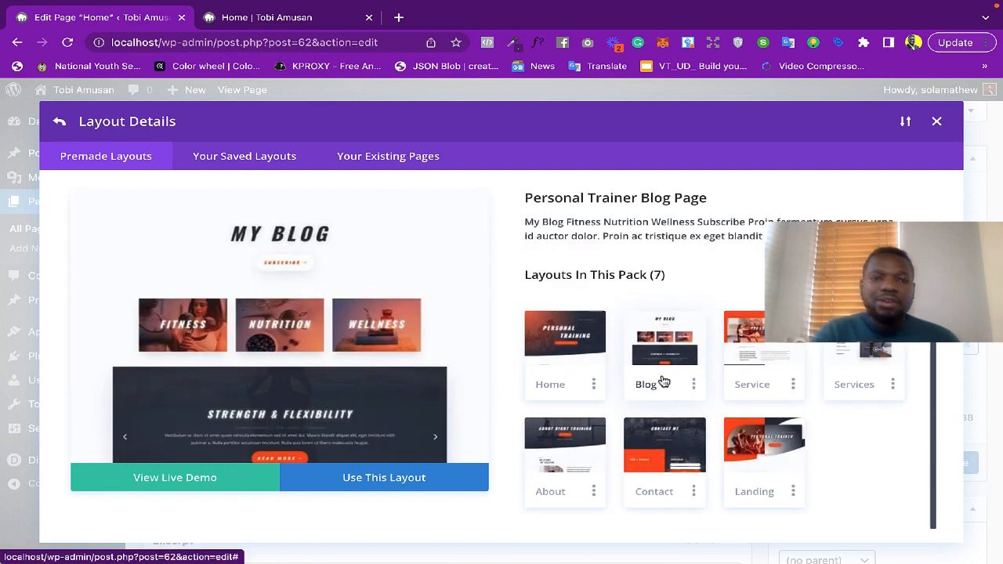
scroll(390, 336, "down", 3)
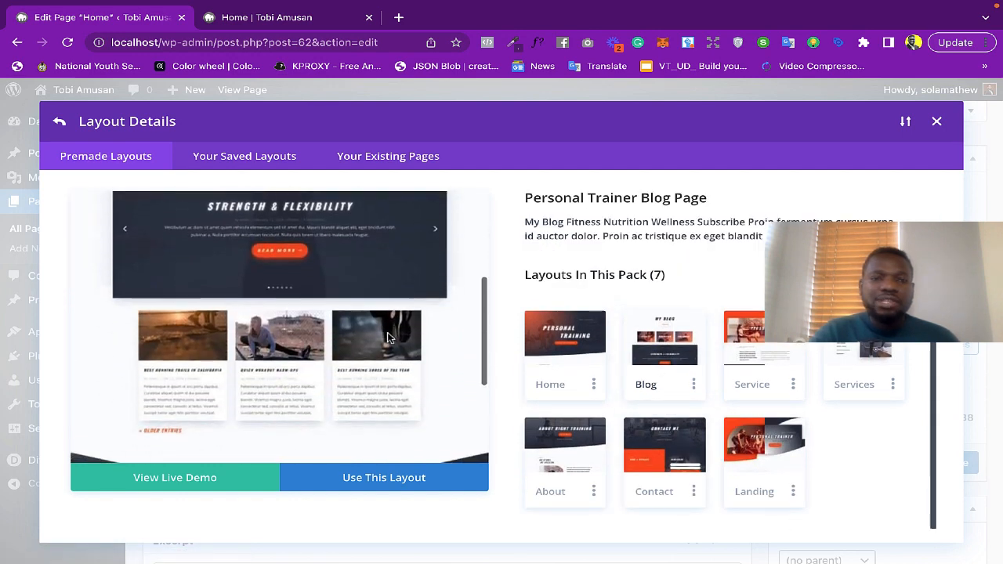
scroll(389, 337, "down", 2)
scroll(390, 337, "up", 5)
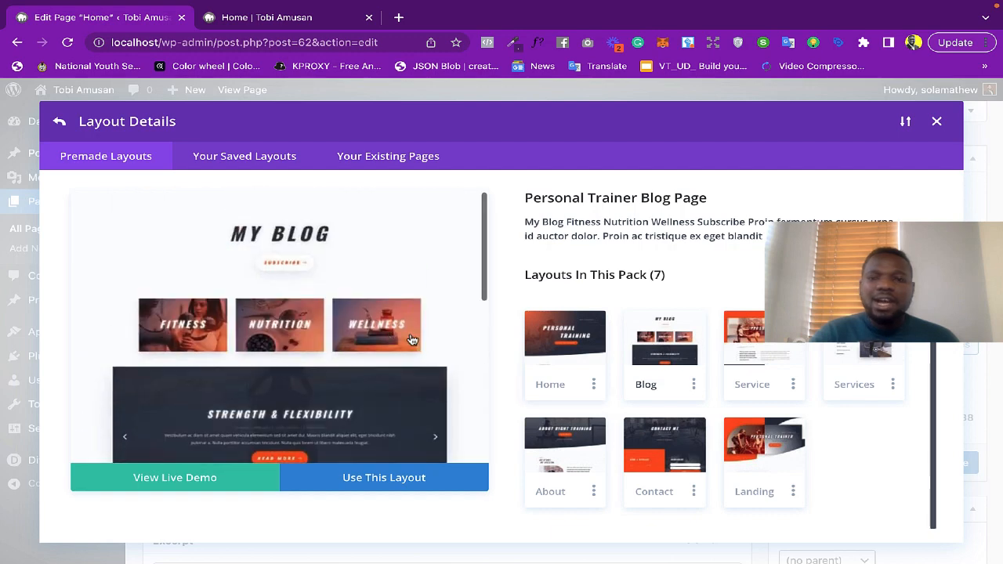
- Preview the Service layout of the Personal Trainer pack, including its testimonials section
left_click(773, 360)
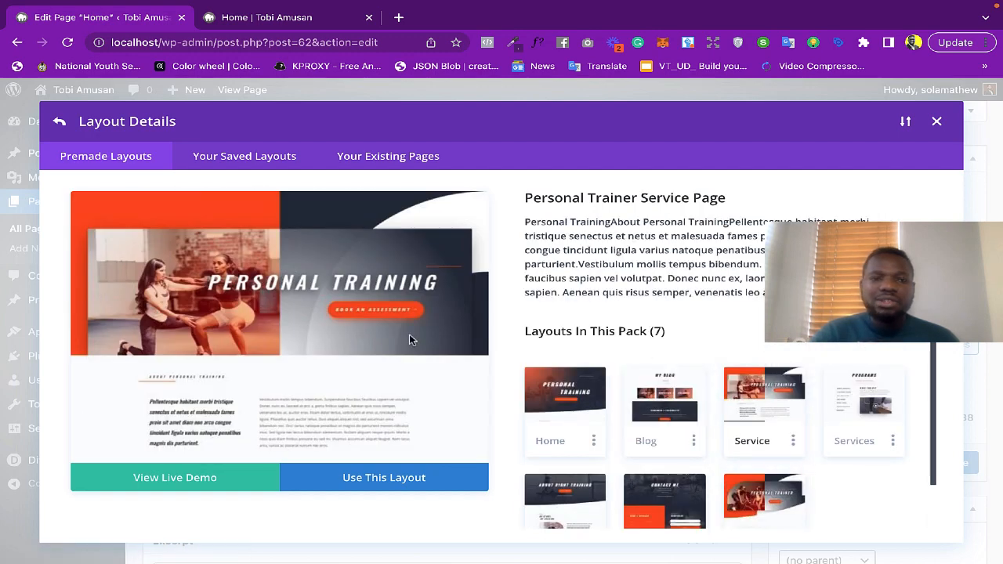
scroll(410, 337, "down", 5)
scroll(409, 340, "up", 4)
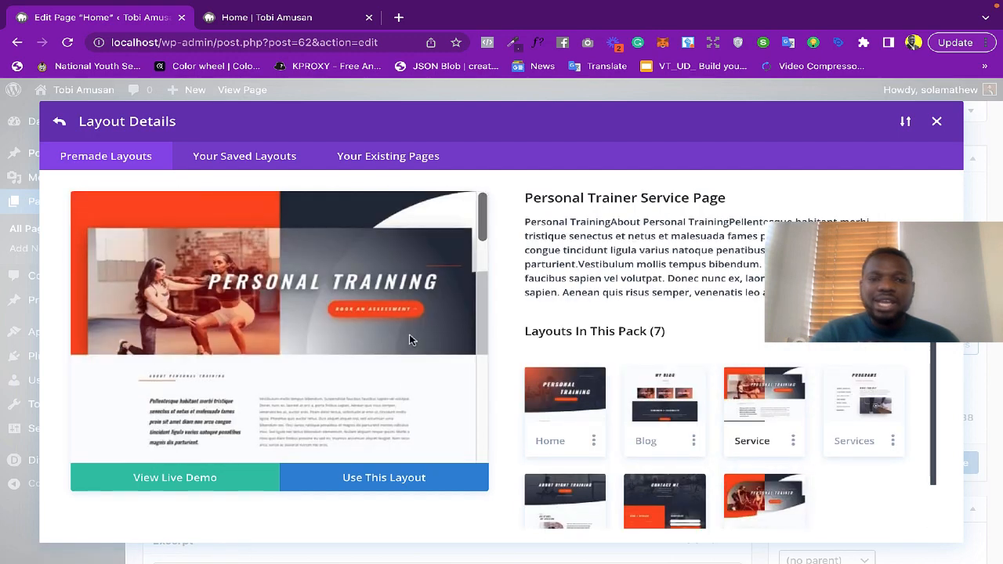
scroll(409, 339, "down", 6)
scroll(409, 339, "down", 3)
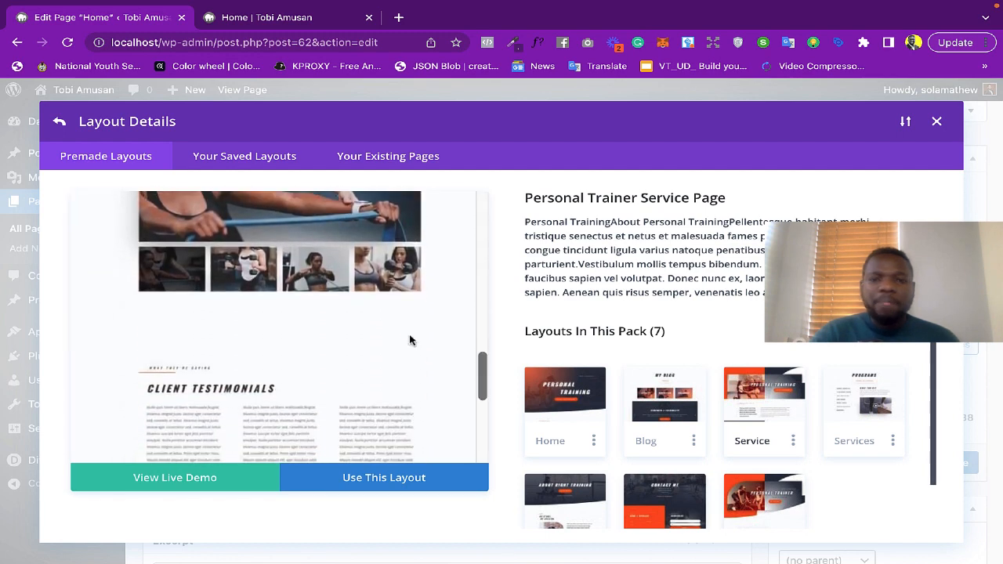
scroll(410, 340, "up", 5)
- Preview the About and Contact layouts of the Personal Trainer pack
scroll(637, 432, "down", 1)
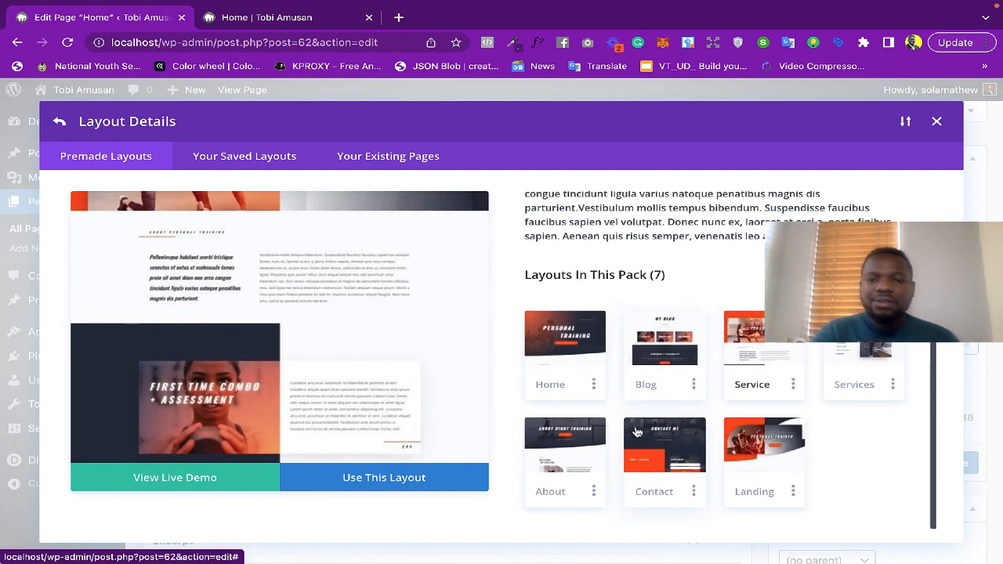
left_click(561, 454)
scroll(364, 318, "up", 3)
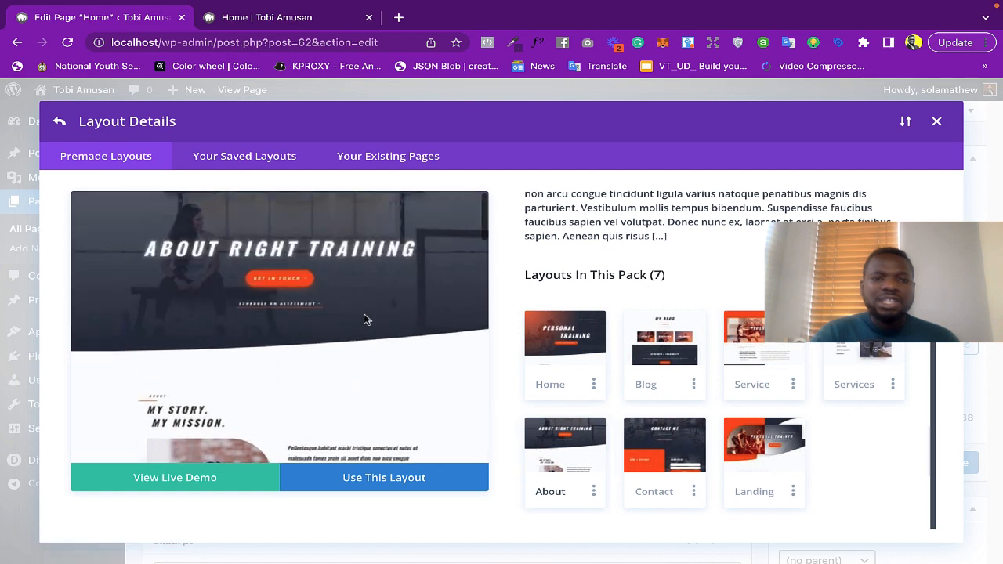
scroll(365, 318, "down", 15)
scroll(365, 318, "up", 15)
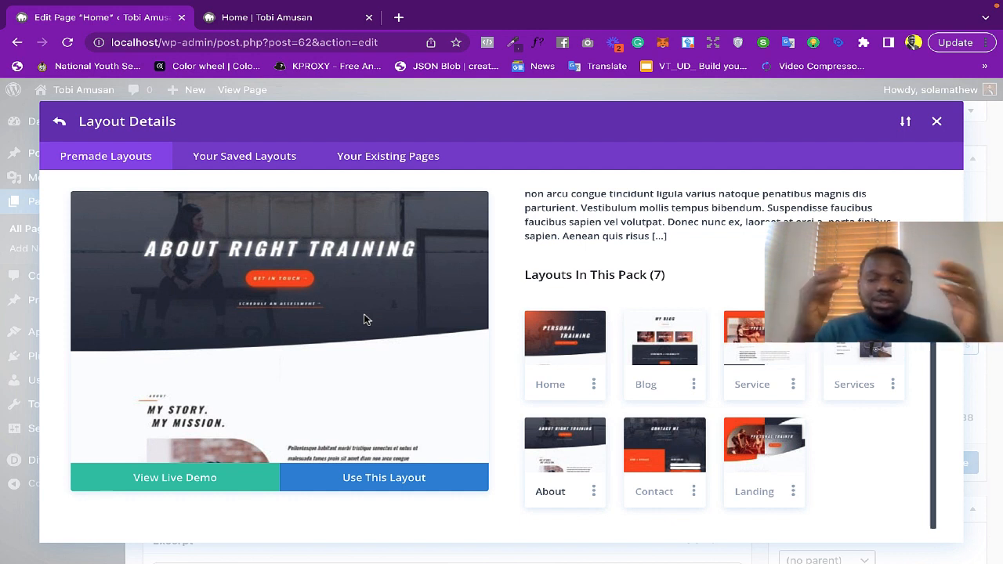
left_click(654, 459)
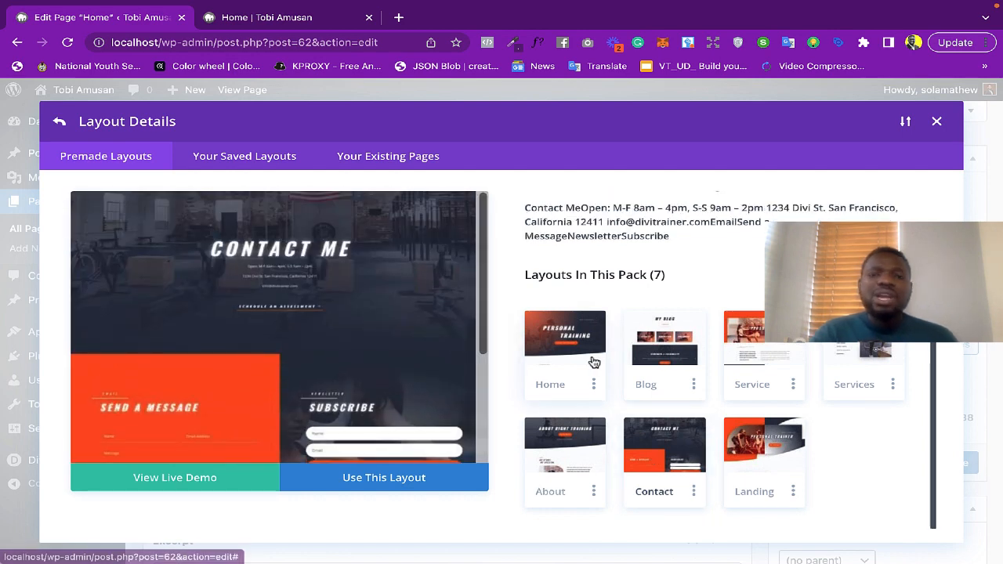
- Preview the pack's Home layout down to its Join Now section and open its live demo
left_click(561, 329)
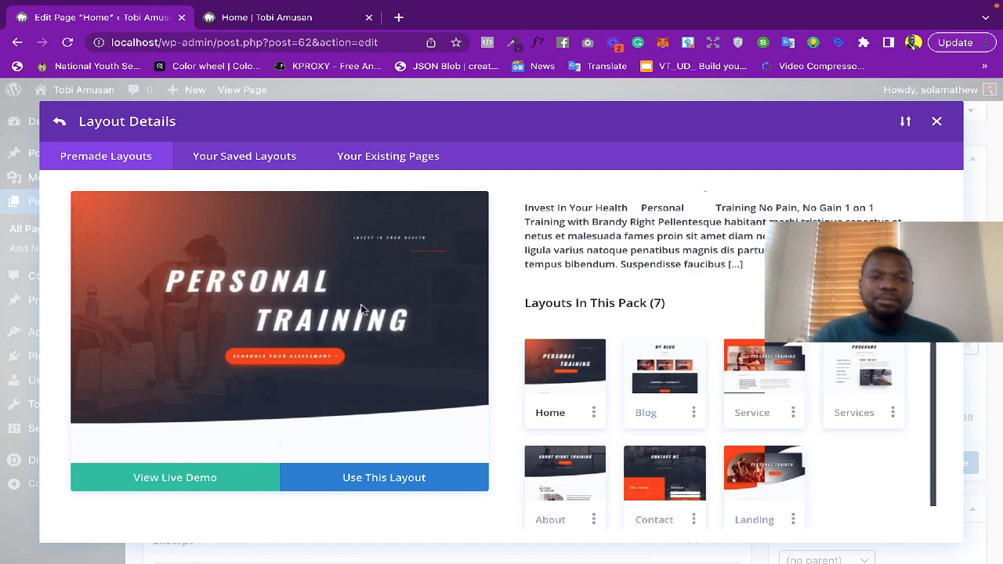
scroll(359, 308, "down", 6)
scroll(361, 310, "down", 10)
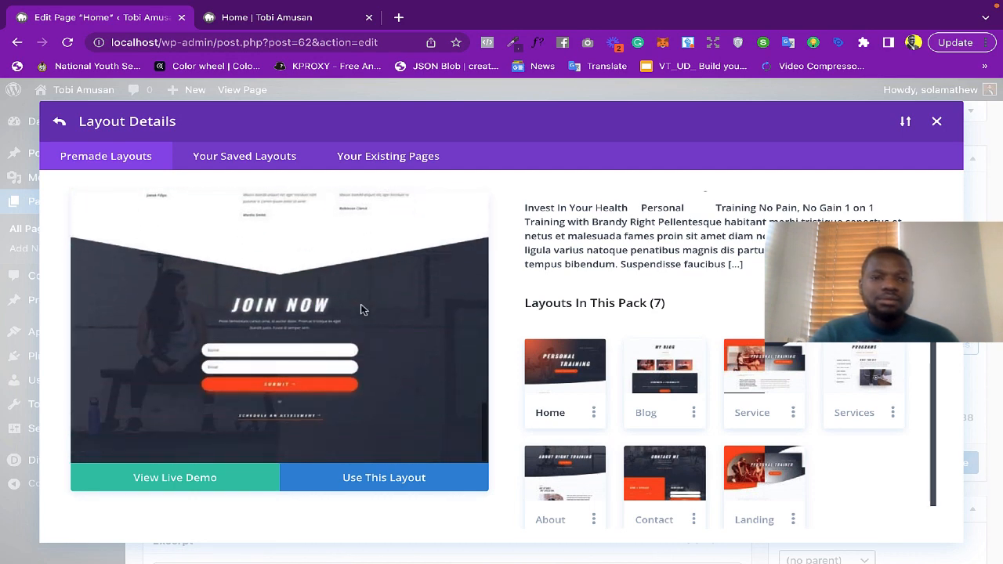
scroll(360, 310, "up", 15)
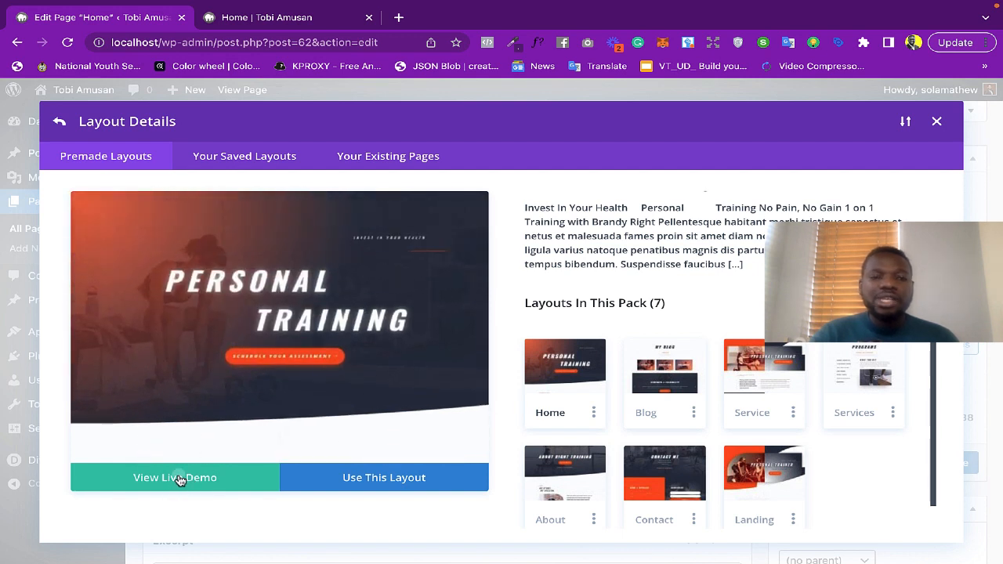
left_click(177, 479)
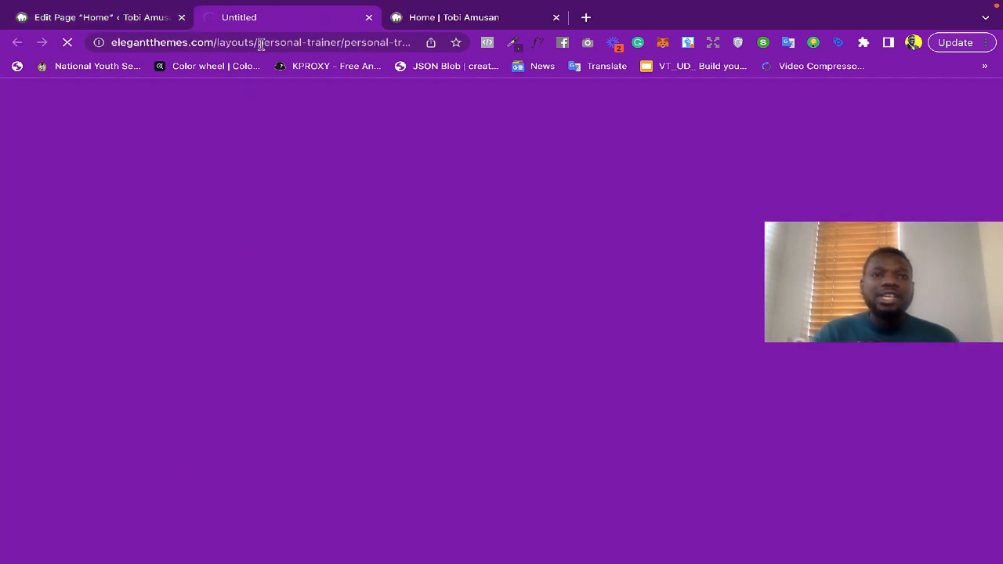
- Move the live demo to the last browser tab and review its hero and 1 on 1 Training sections
left_click_drag(261, 17, 361, 27)
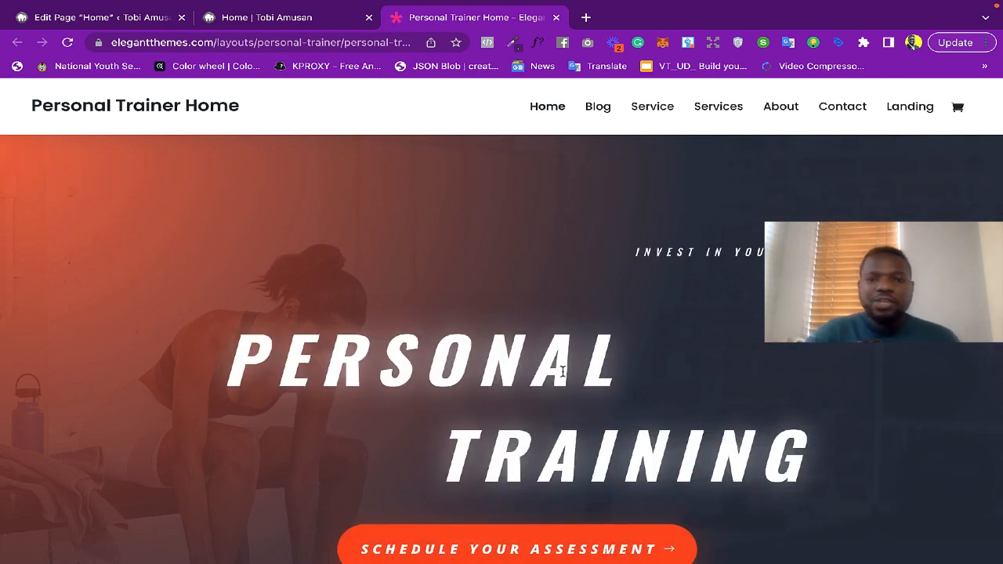
scroll(562, 370, "down", 3)
scroll(562, 376, "down", 1)
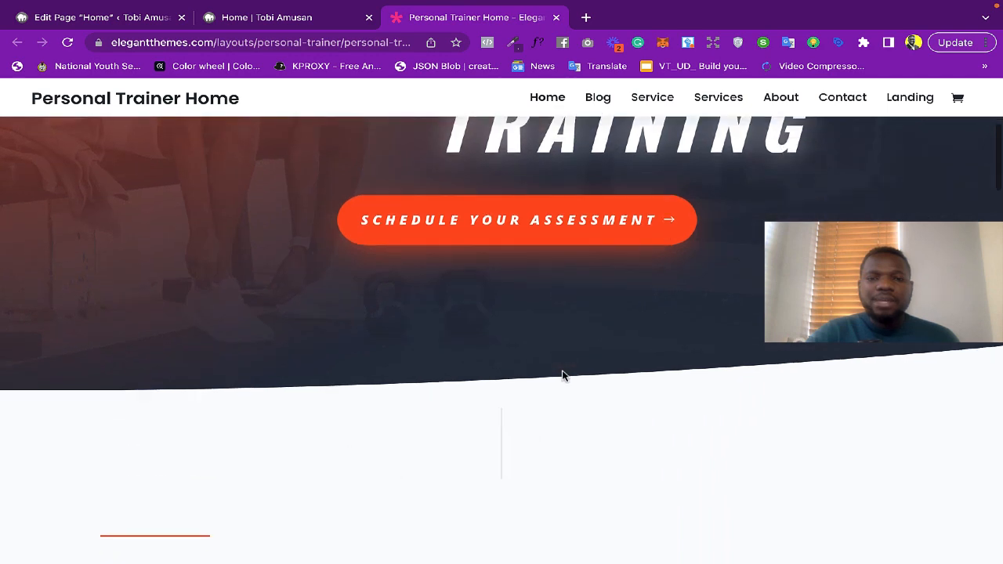
scroll(562, 376, "down", 1)
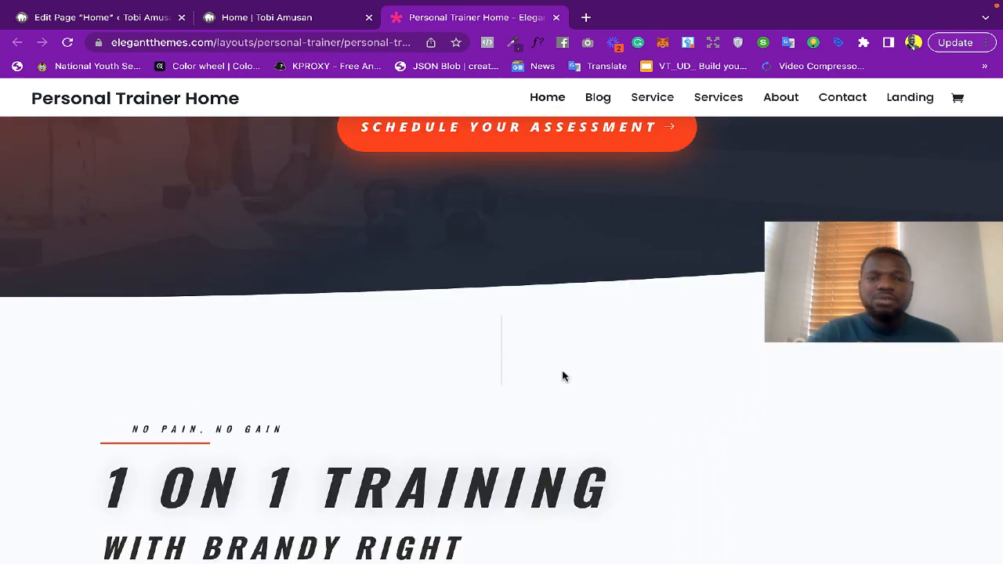
scroll(562, 377, "down", 2)
scroll(562, 377, "down", 1)
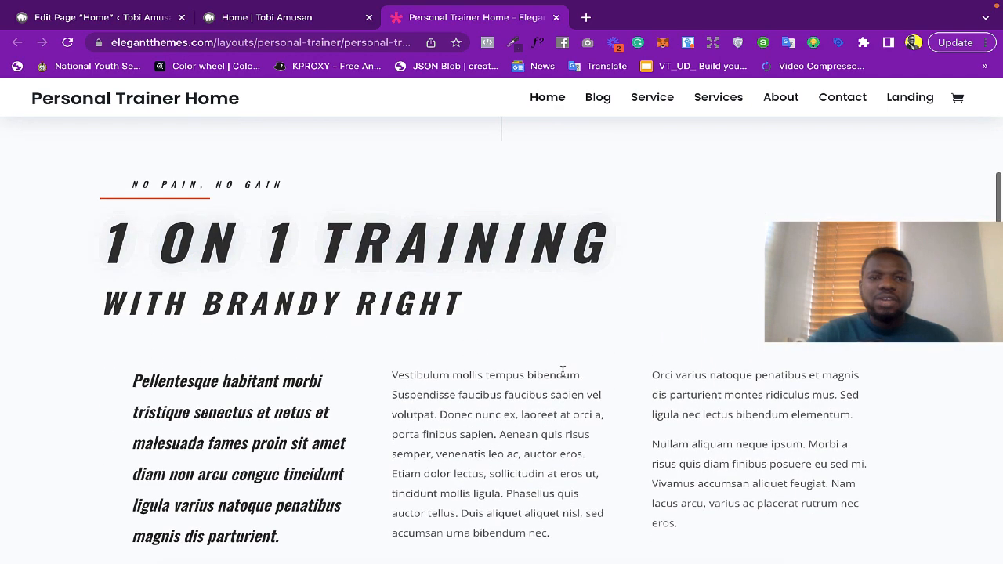
scroll(563, 372, "up", 7)
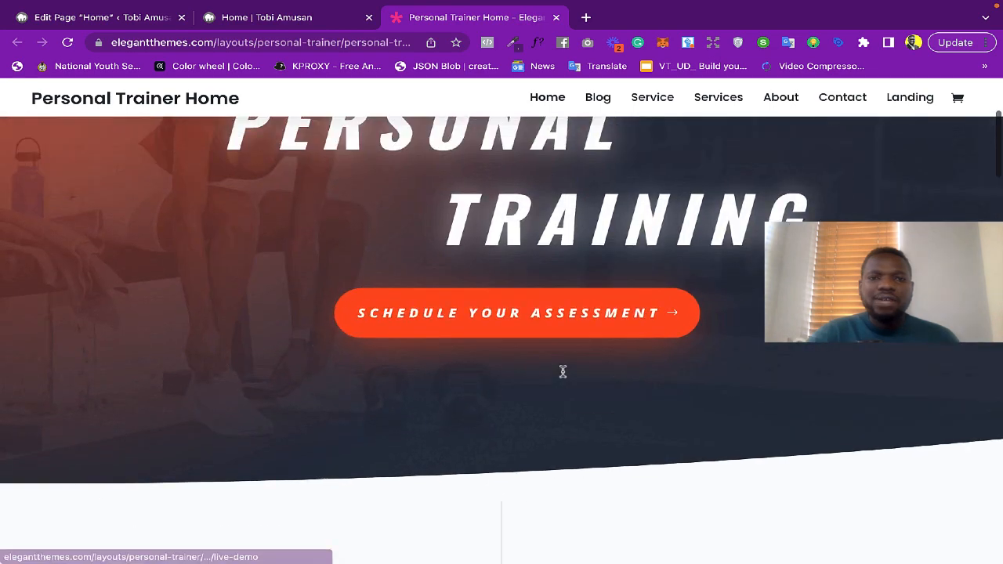
scroll(564, 377, "down", 3)
scroll(564, 378, "down", 7)
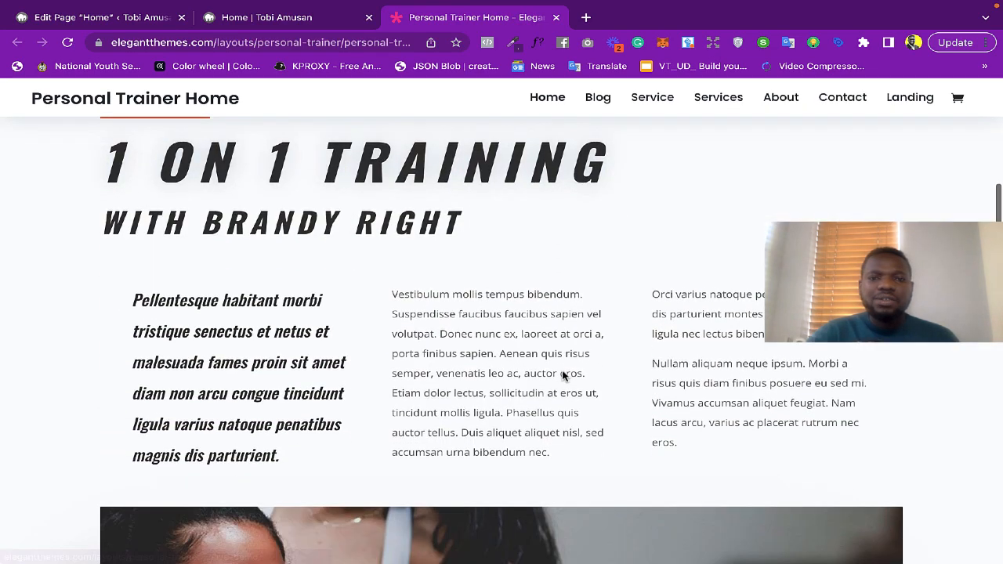
- Review the rest of the live demo, from the video slider through offers and client testimonials to the sign-up form
scroll(515, 259, "down", 3)
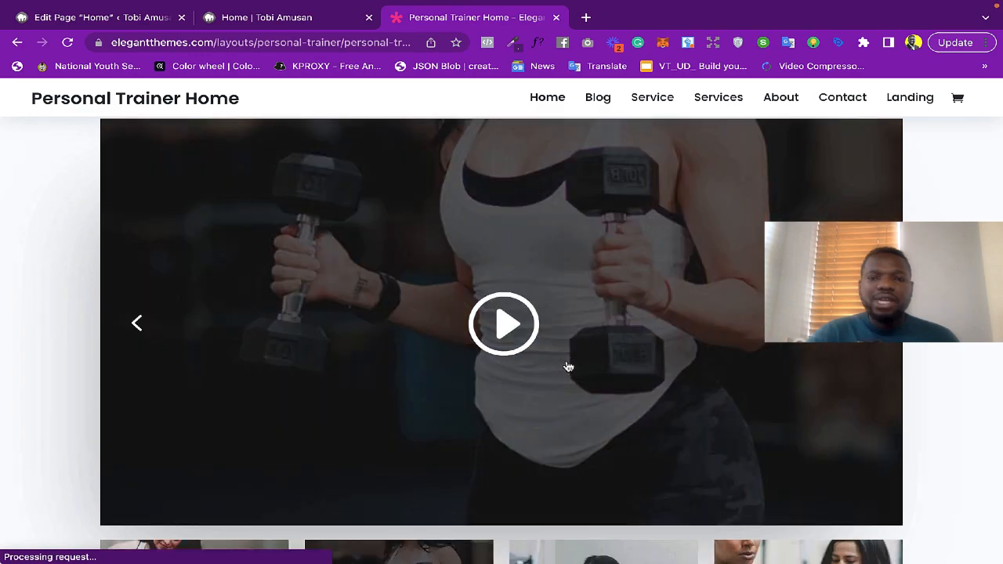
scroll(567, 365, "down", 6)
scroll(568, 365, "down", 4)
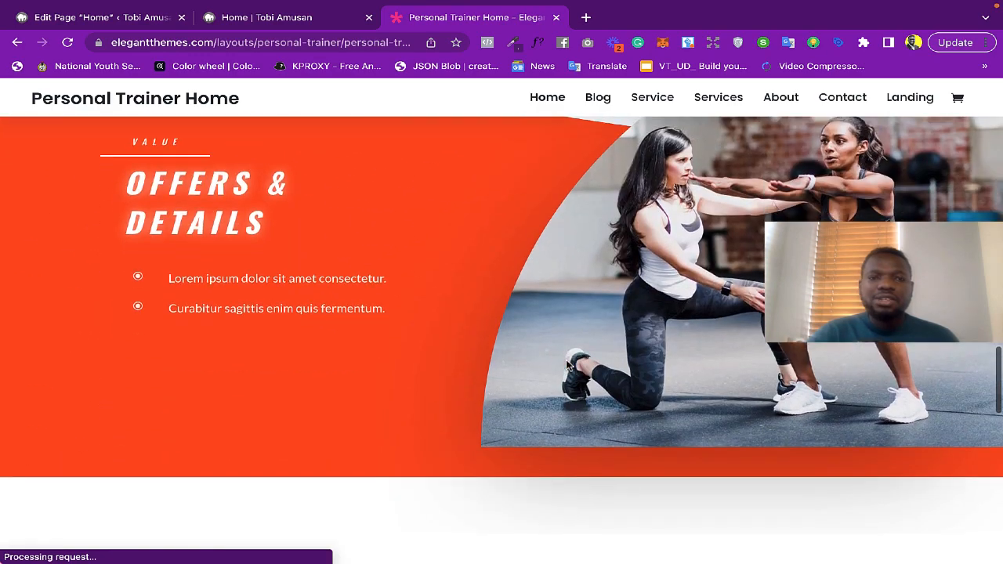
scroll(489, 355, "down", 7)
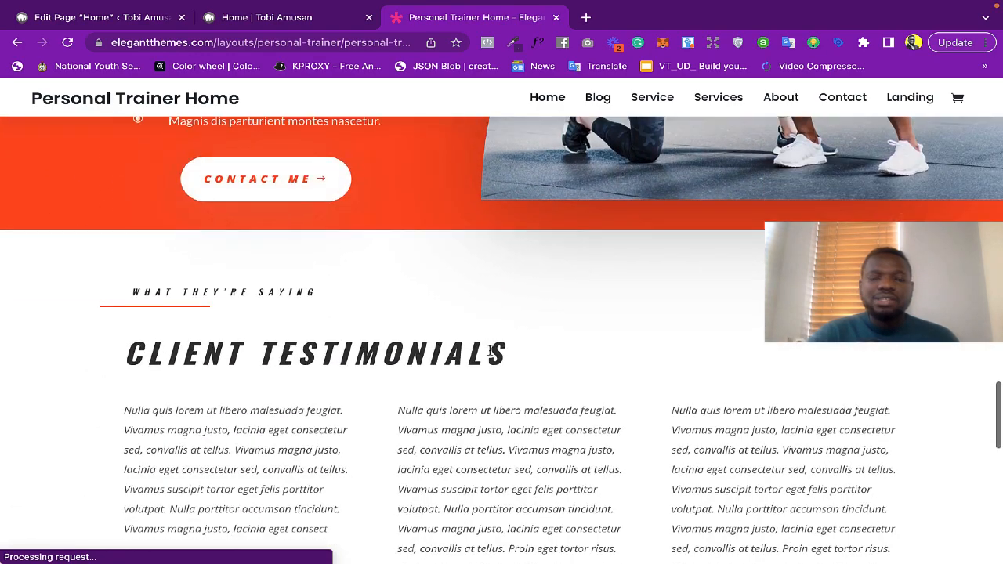
scroll(490, 351, "down", 7)
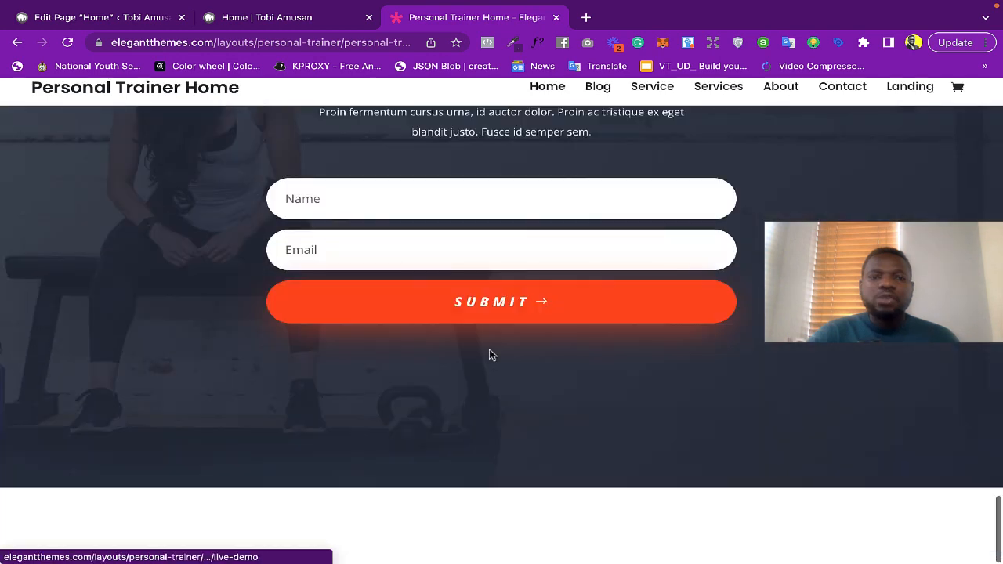
scroll(489, 351, "up", 9)
scroll(489, 352, "up", 15)
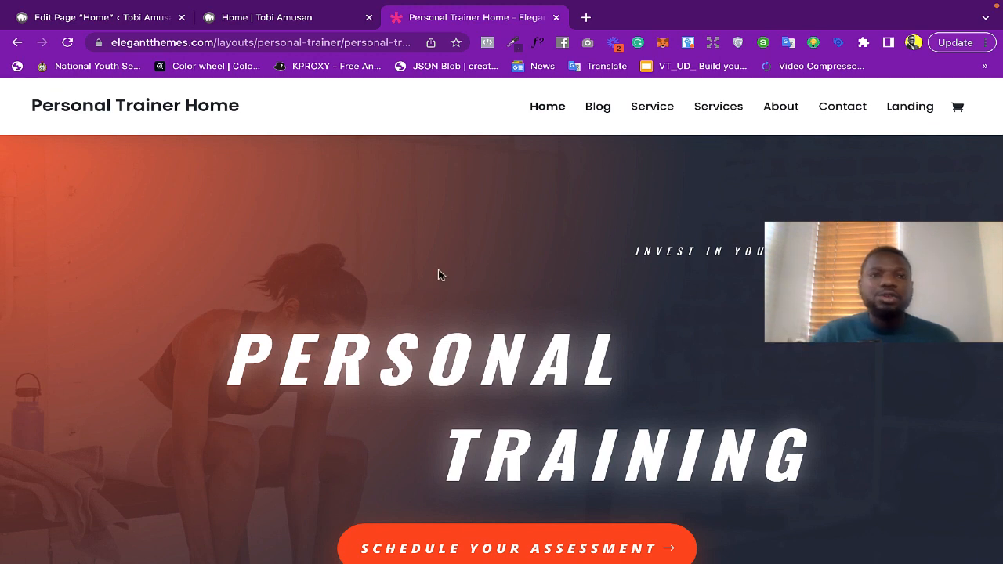
- Return to the page editor and apply the Personal Trainer pack's Home layout to the Home page
left_click(290, 19)
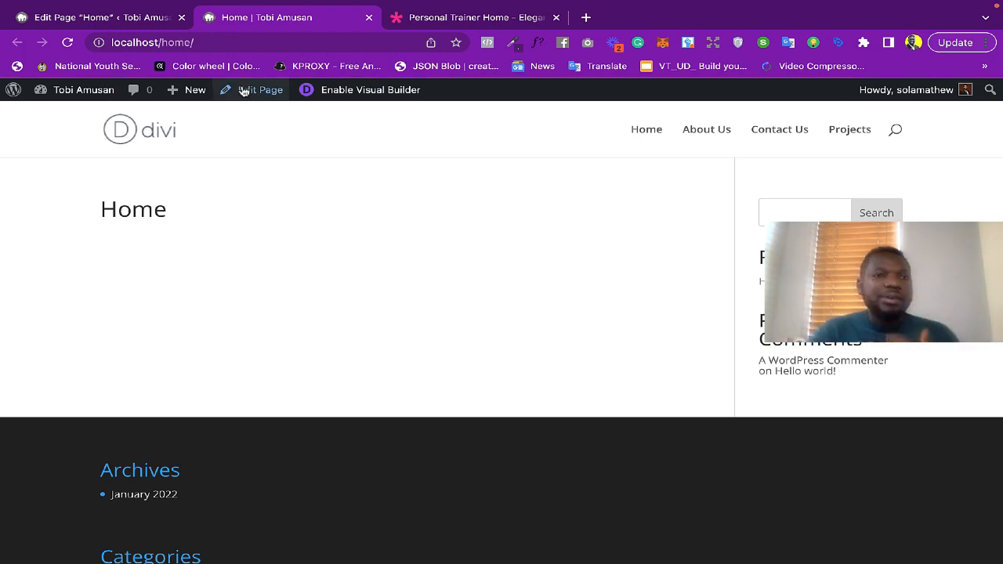
left_click(124, 21)
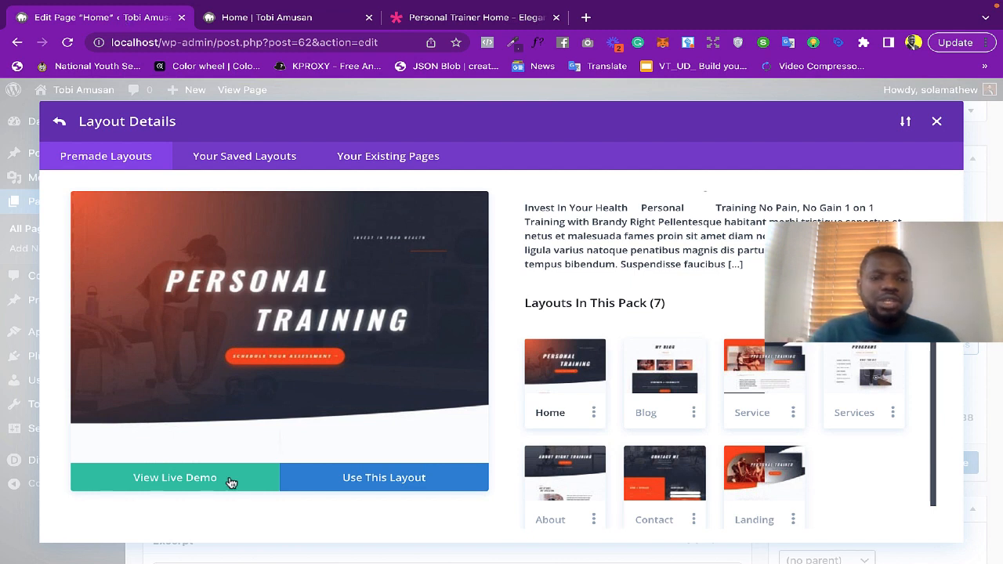
left_click(356, 480)
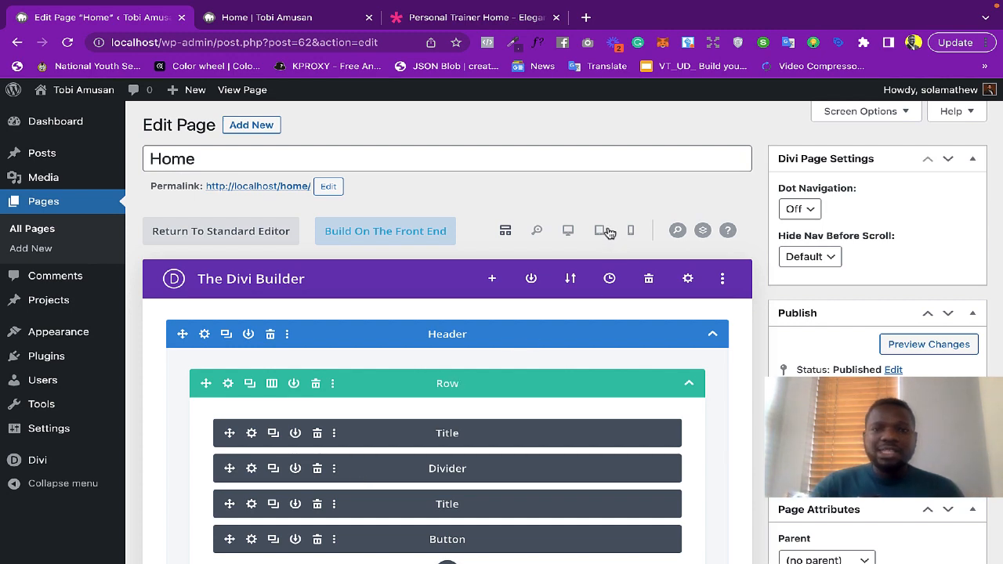
- Examine the loaded layout's wireframe structure of sections, rows and modules, from Header through About to Special Features Section
scroll(609, 233, "down", 1)
scroll(608, 233, "up", 1)
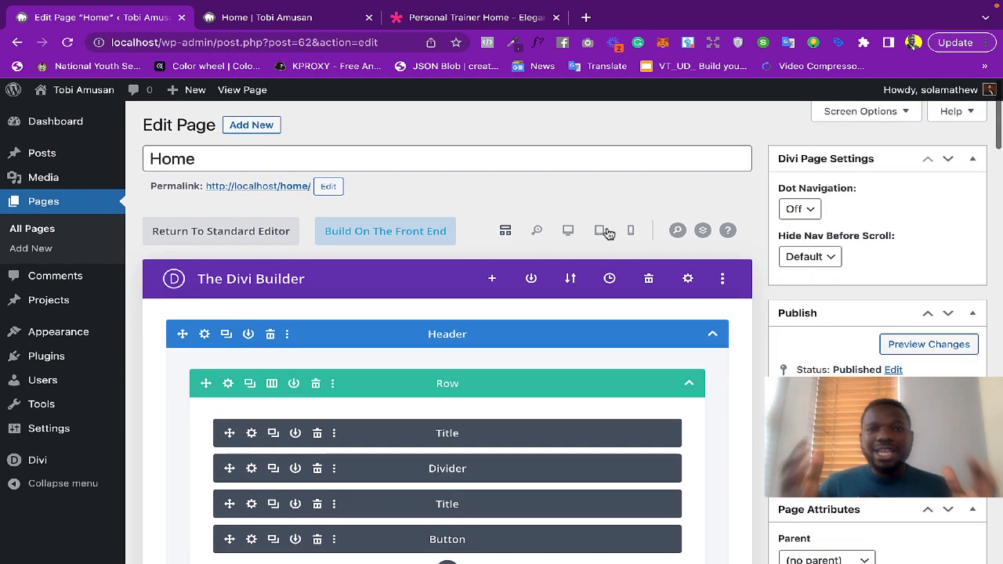
scroll(695, 460, "down", 1)
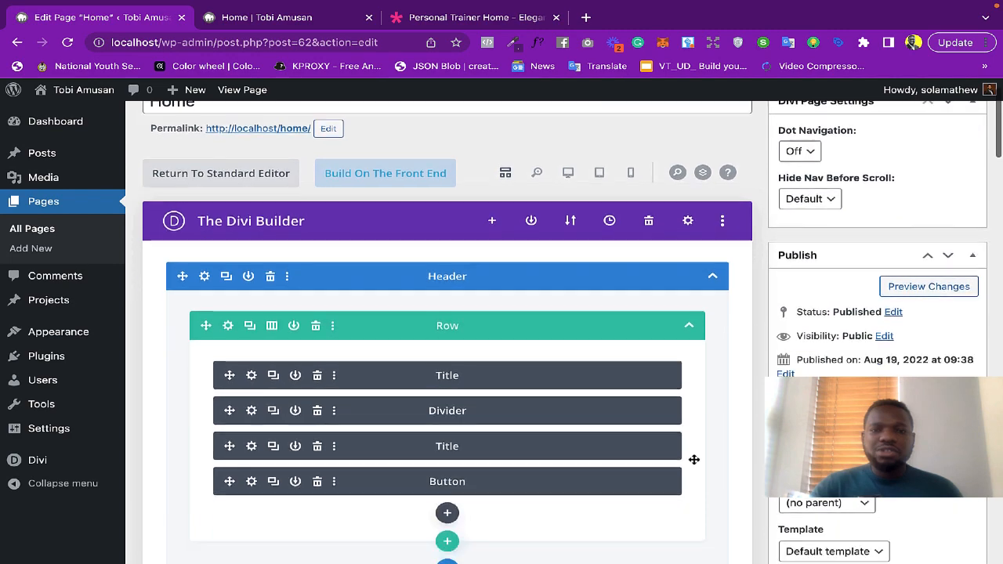
scroll(694, 461, "down", 10)
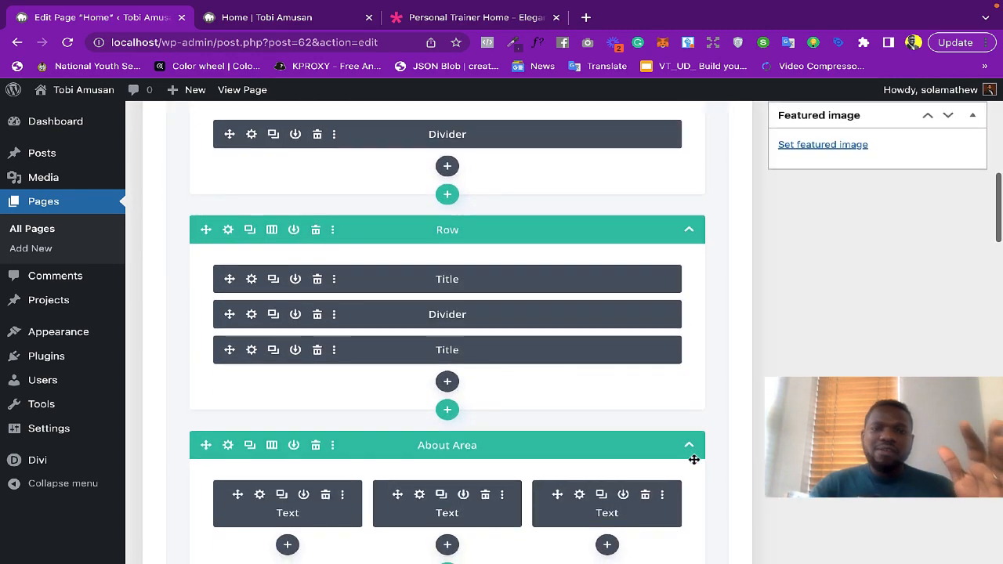
scroll(695, 460, "down", 10)
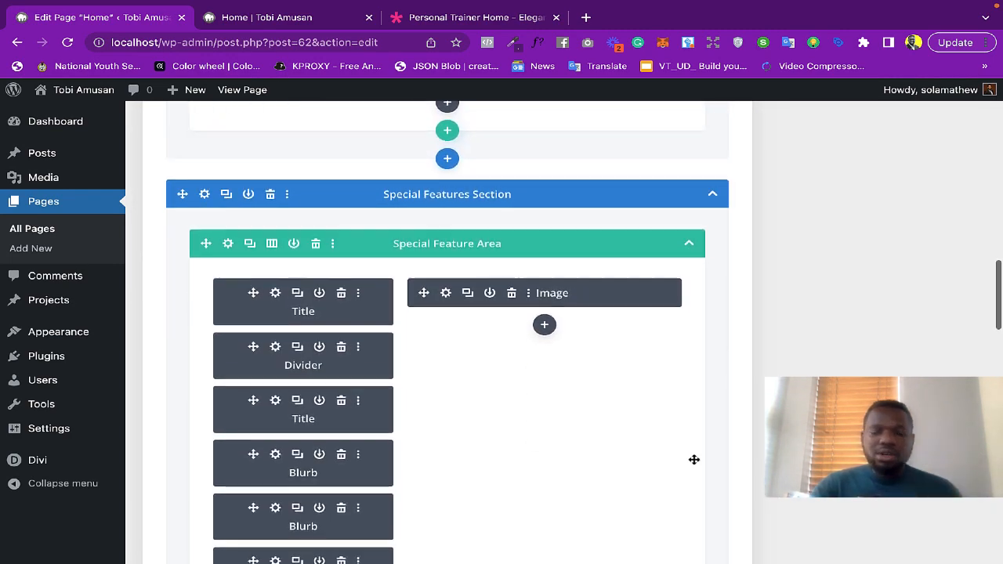
scroll(694, 460, "down", 6)
scroll(694, 460, "up", 20)
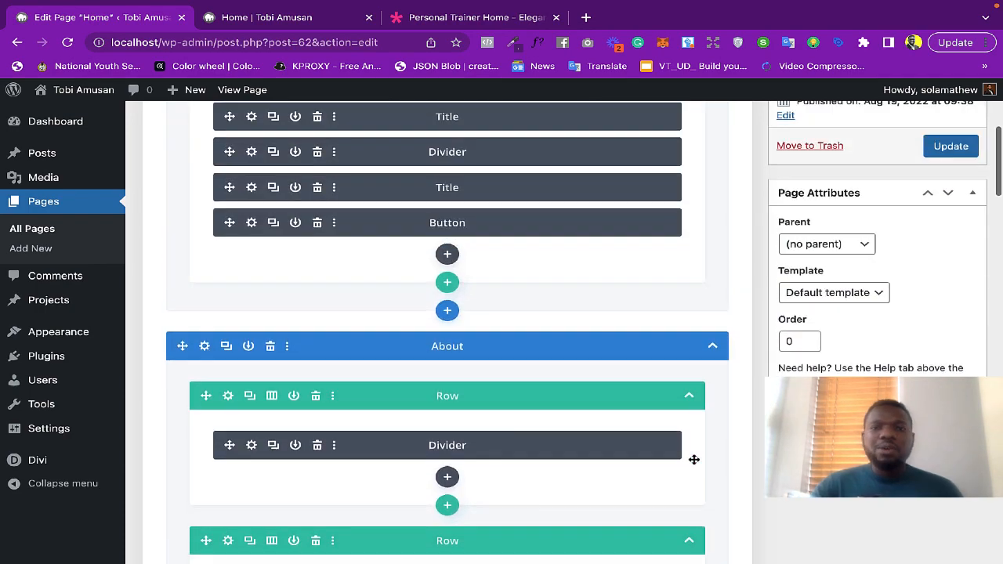
scroll(694, 460, "up", 5)
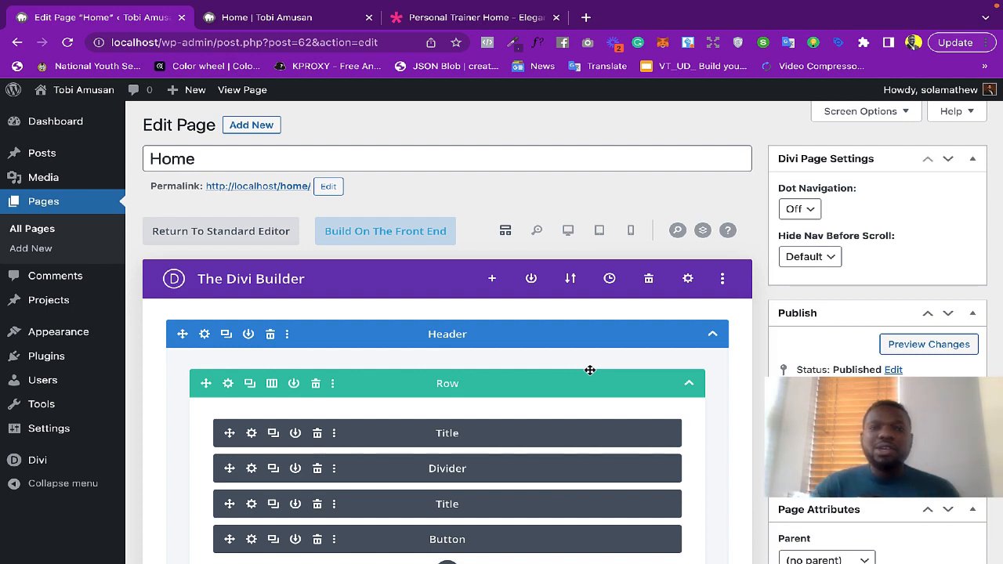
- Switch the Divi Builder to desktop view and review the rendered hero and the start of the 1 on 1 Training section
left_click(569, 233)
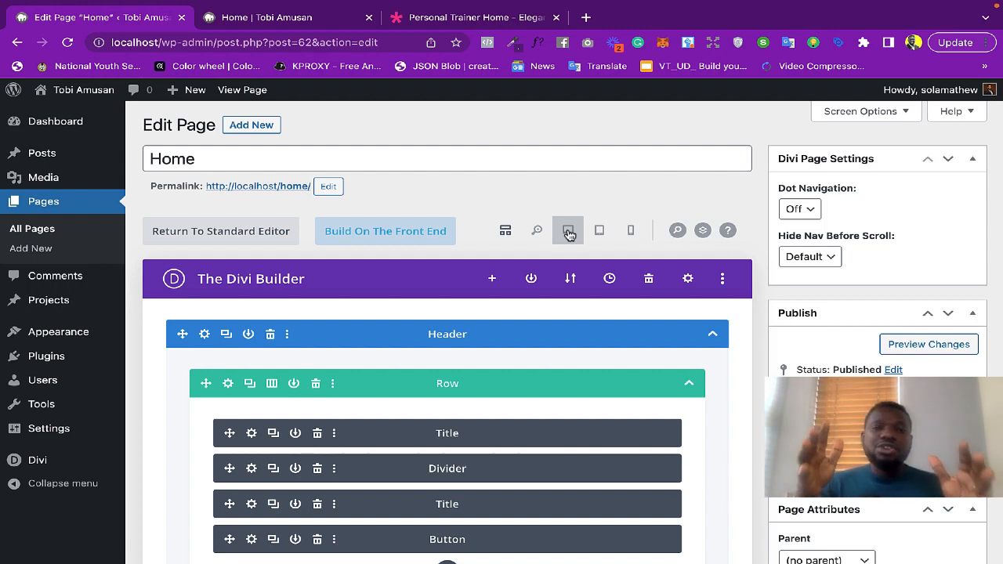
left_click(569, 234)
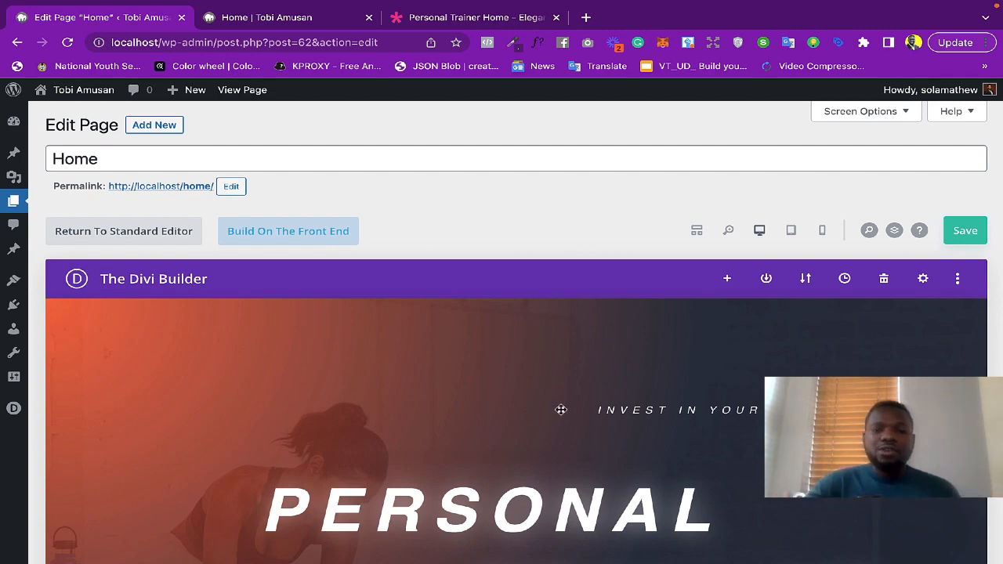
scroll(563, 414, "down", 3)
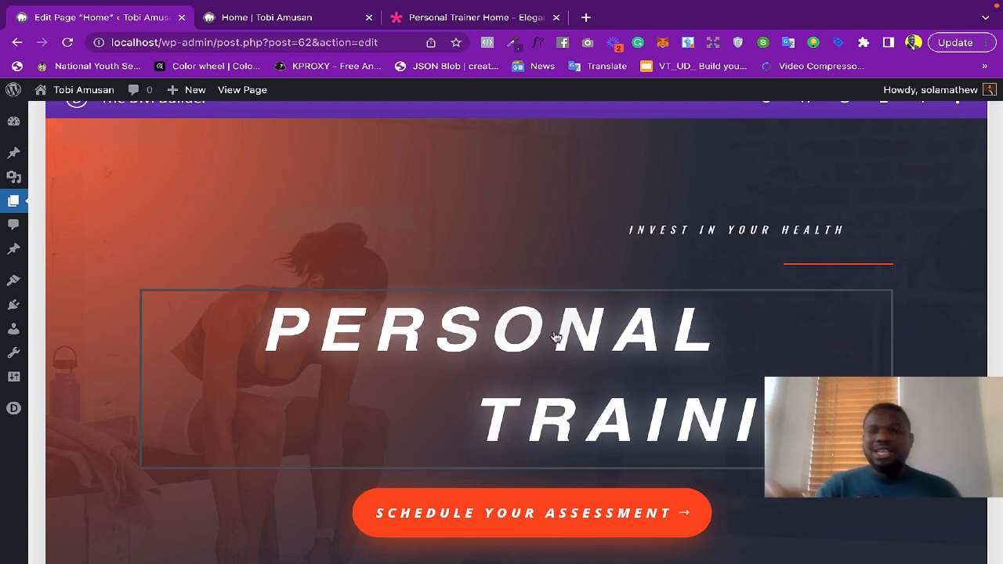
scroll(555, 337, "down", 2)
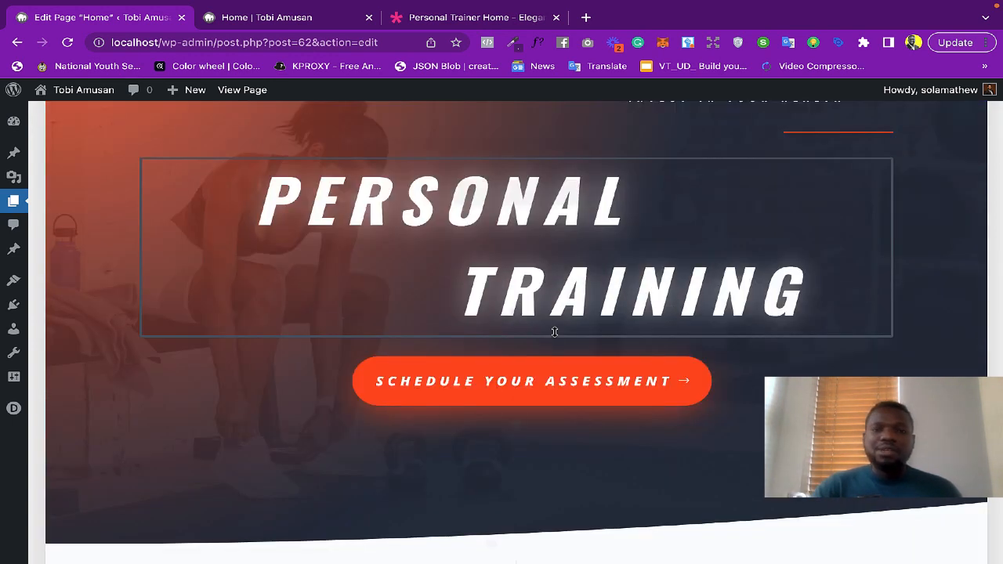
scroll(555, 337, "down", 1)
scroll(555, 337, "down", 3)
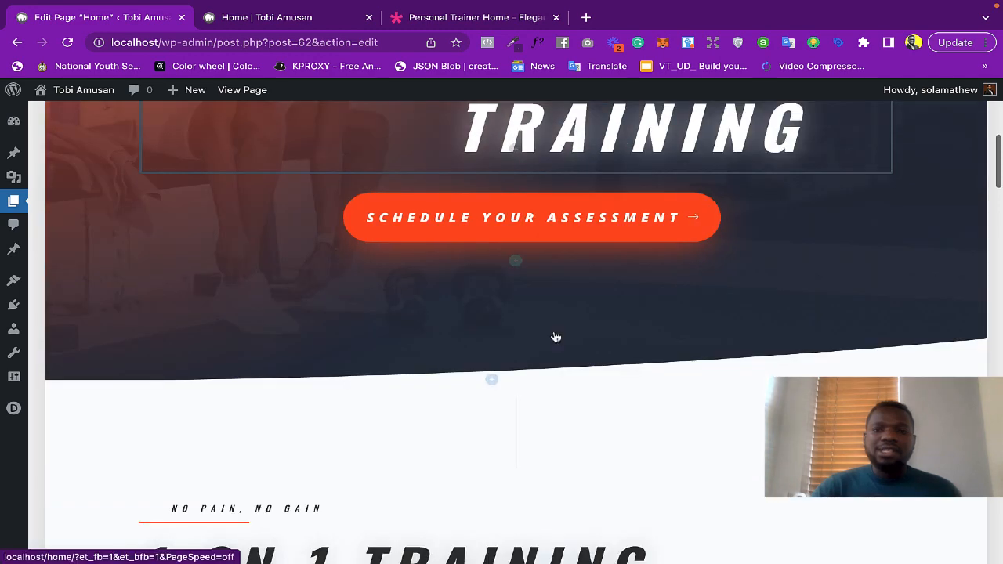
scroll(553, 336, "up", 2)
scroll(555, 332, "up", 5)
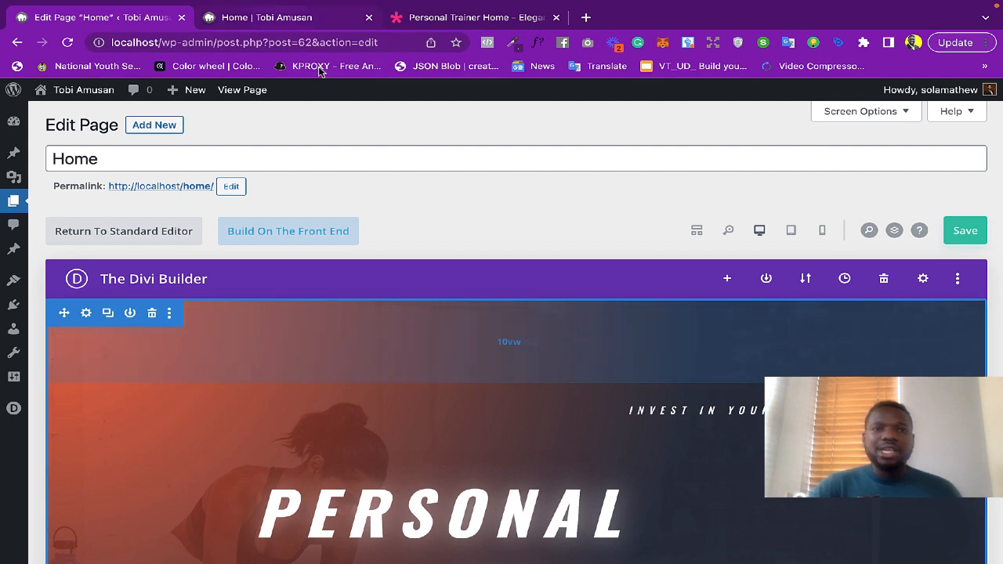
- Check the Home page on the site, return to the page editor and save the page with its new layout
left_click(280, 18)
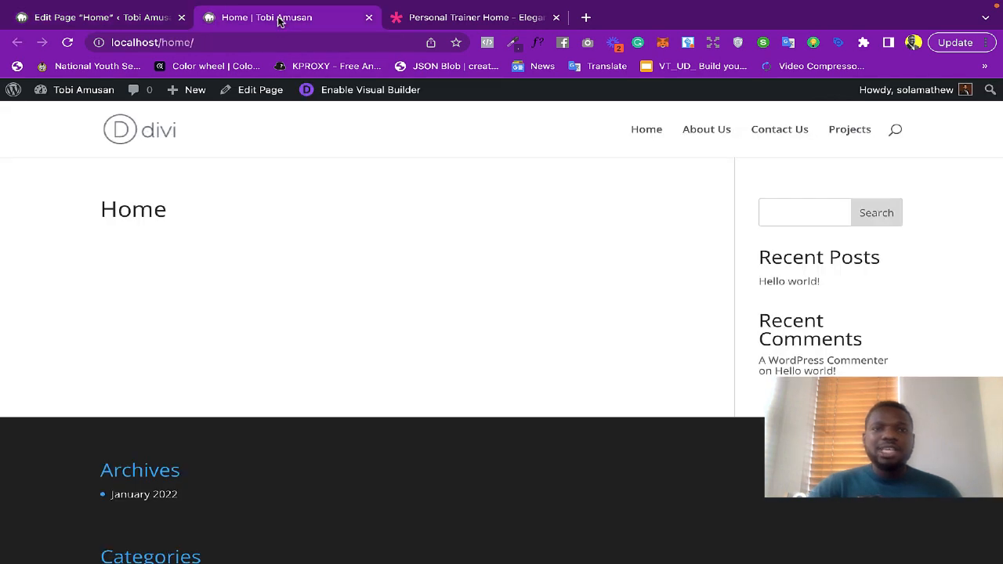
left_click(352, 90)
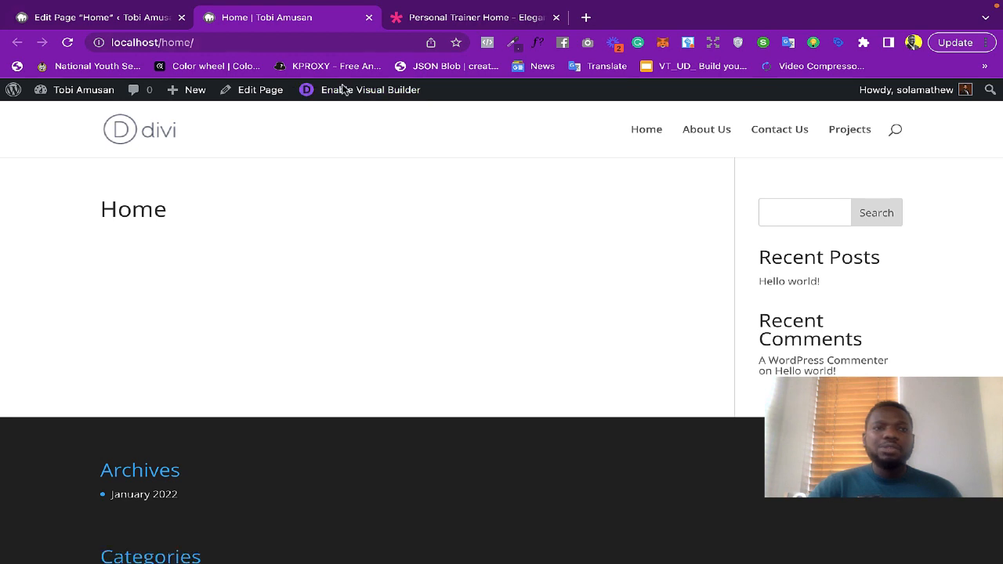
key("ctrl+shift+Tab")
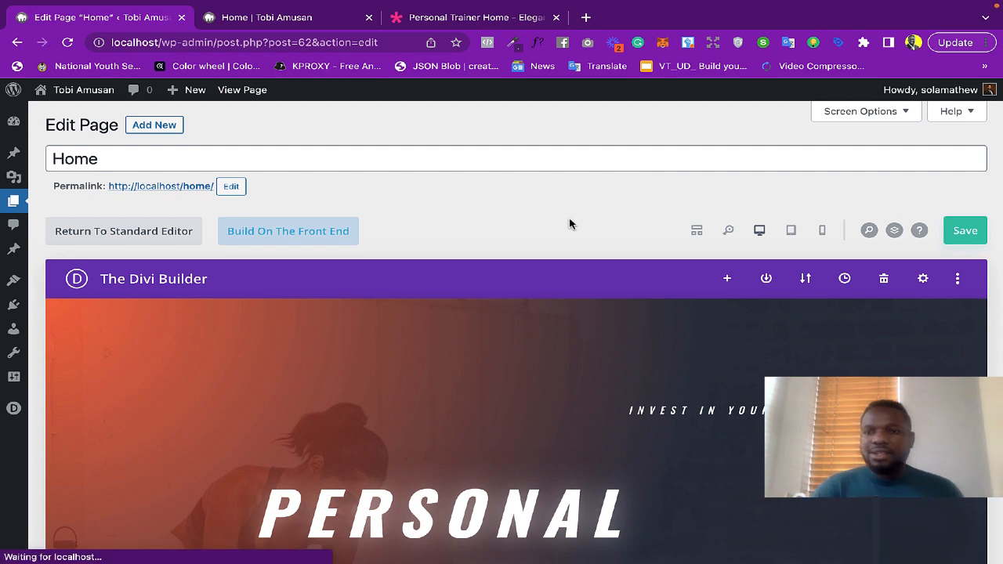
left_click(956, 235)
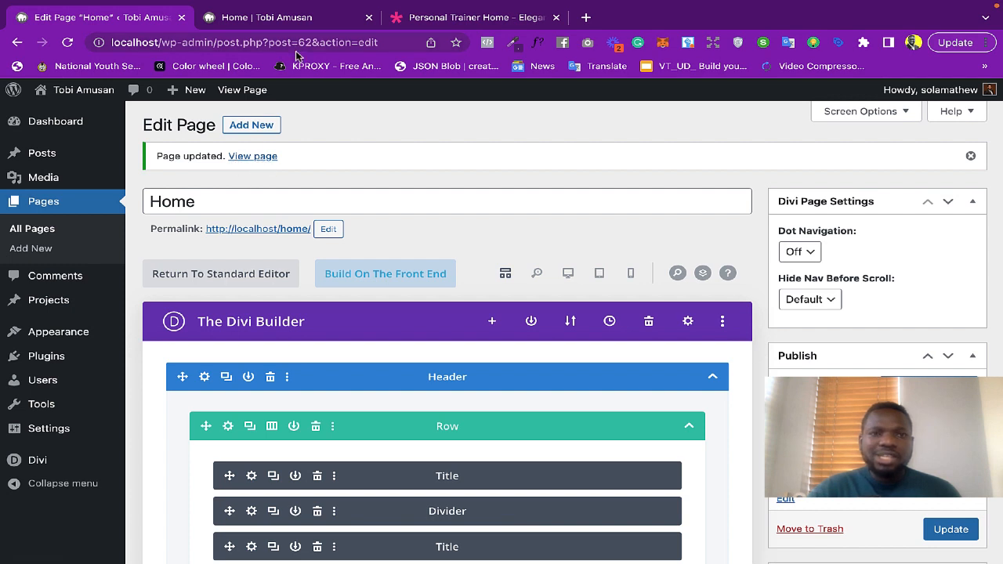
- Close the page editor, reload the Home page on the site and review the applied layout
left_click(282, 17)
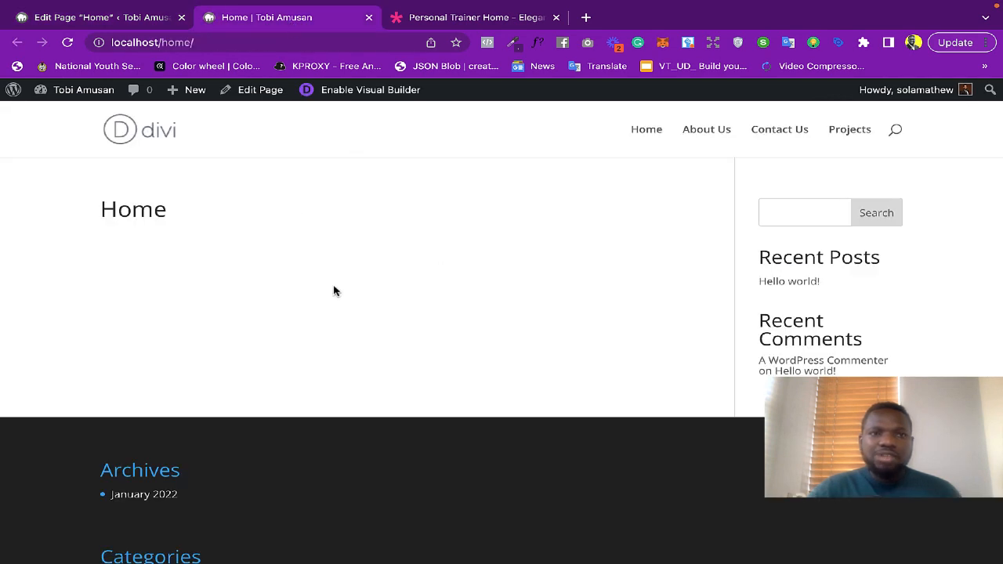
left_click(119, 19)
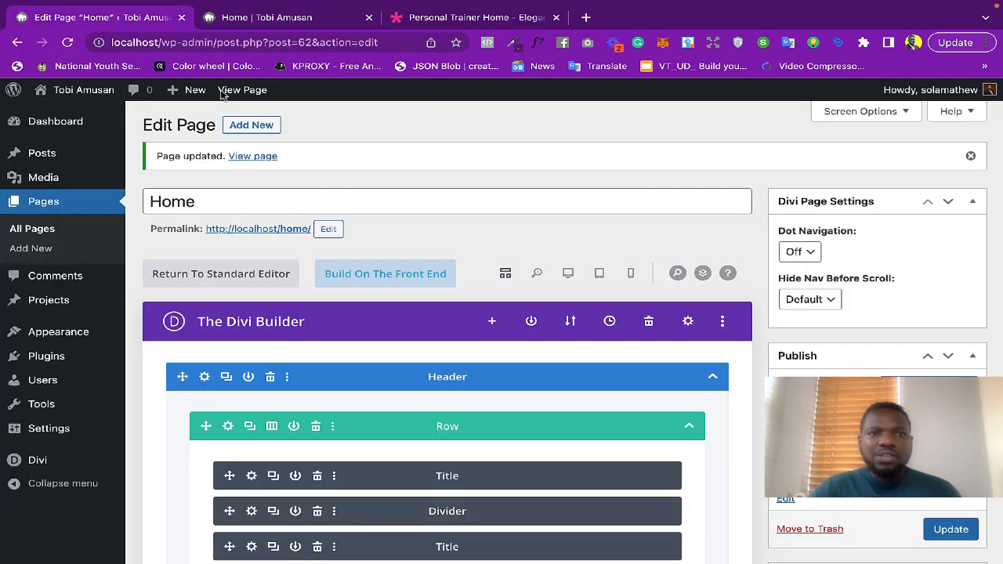
left_click(181, 17)
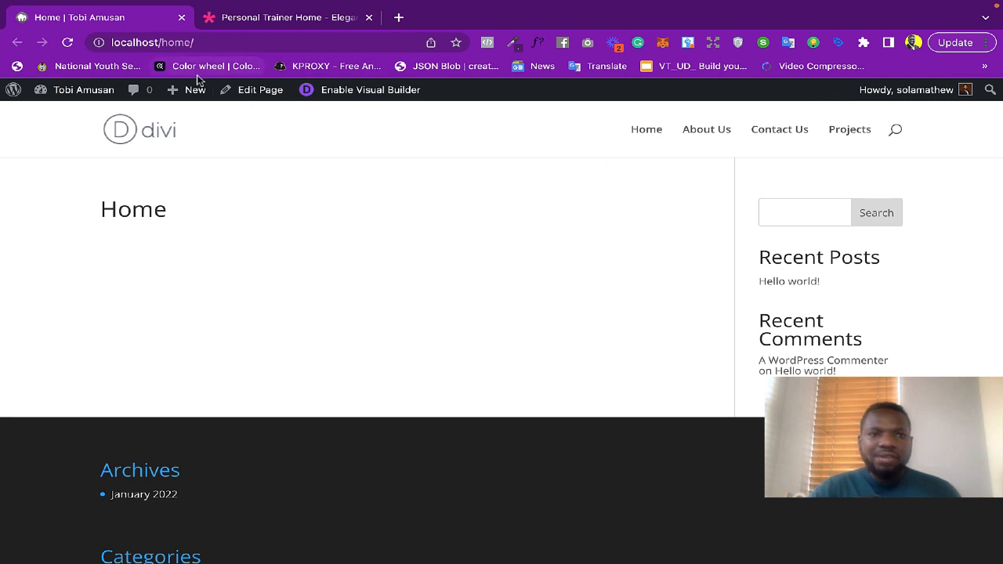
left_click(68, 43)
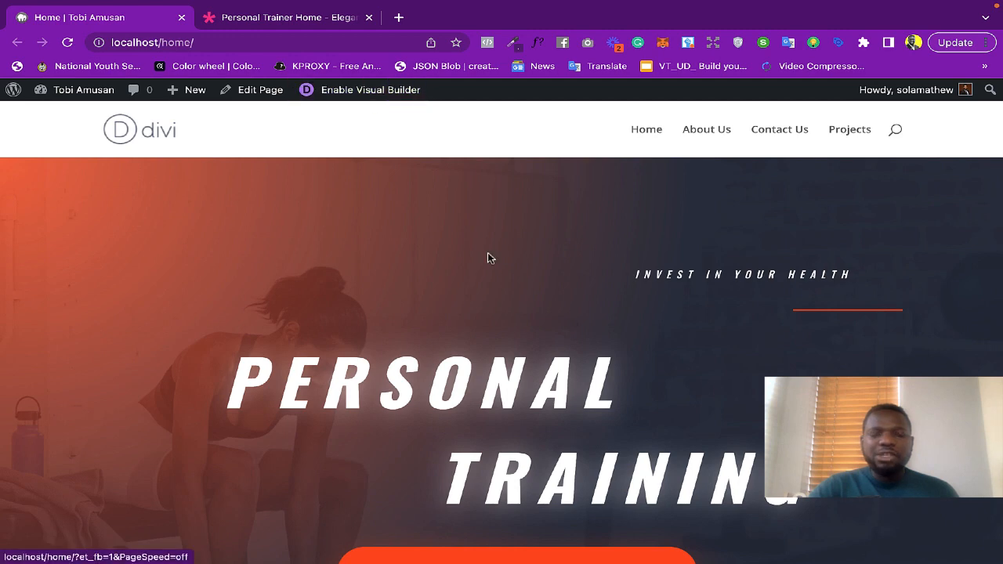
scroll(522, 359, "down", 5)
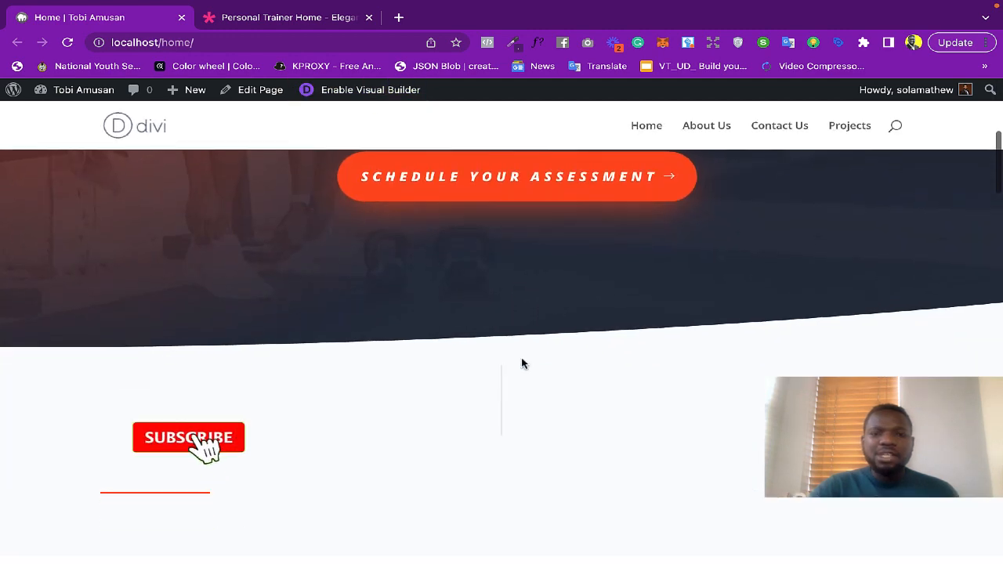
- Review the published Home page from the 1 on 1 Training section through the video slider to Offers & Details, then return to the hero
scroll(528, 389, "down", 5)
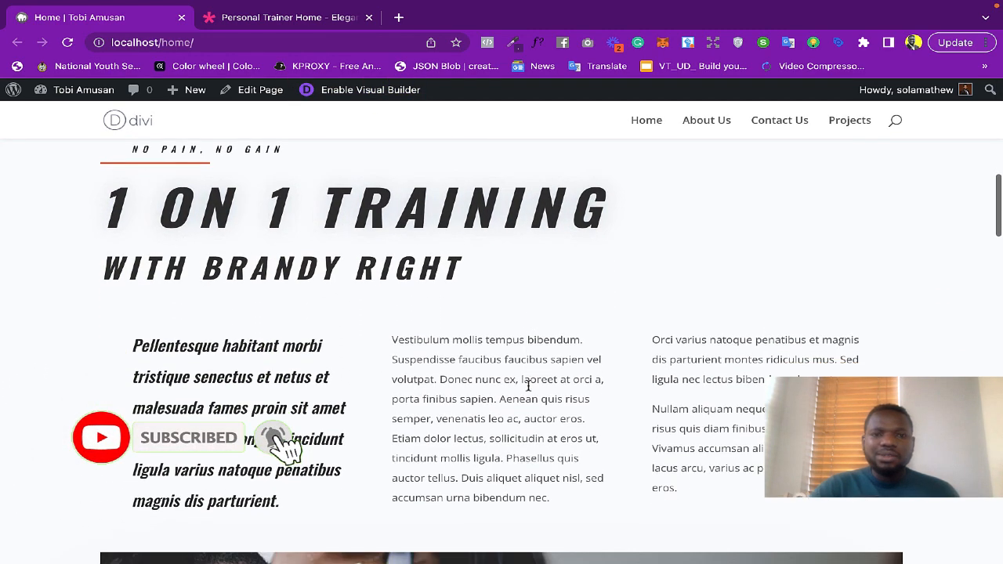
scroll(528, 384, "down", 5)
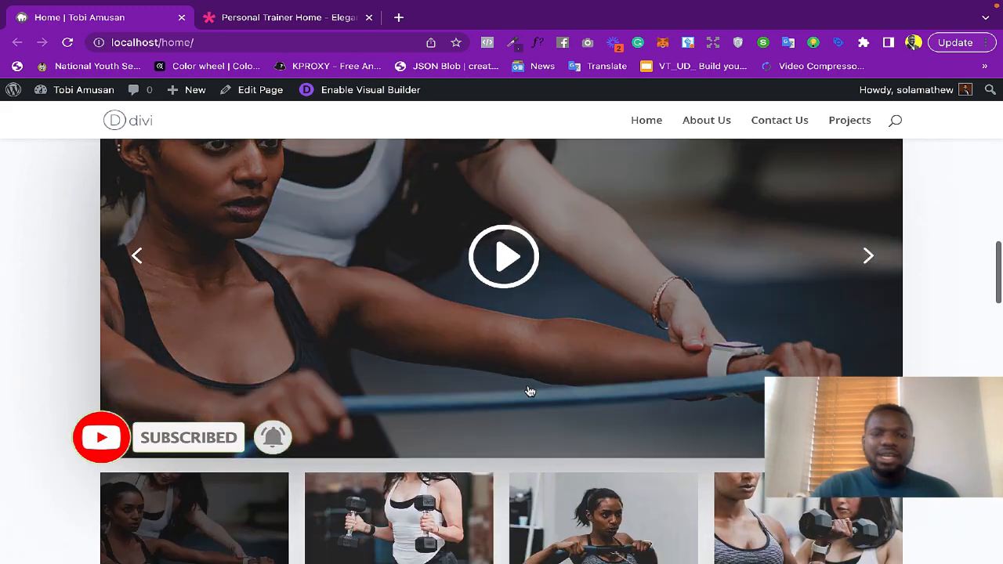
scroll(527, 389, "down", 6)
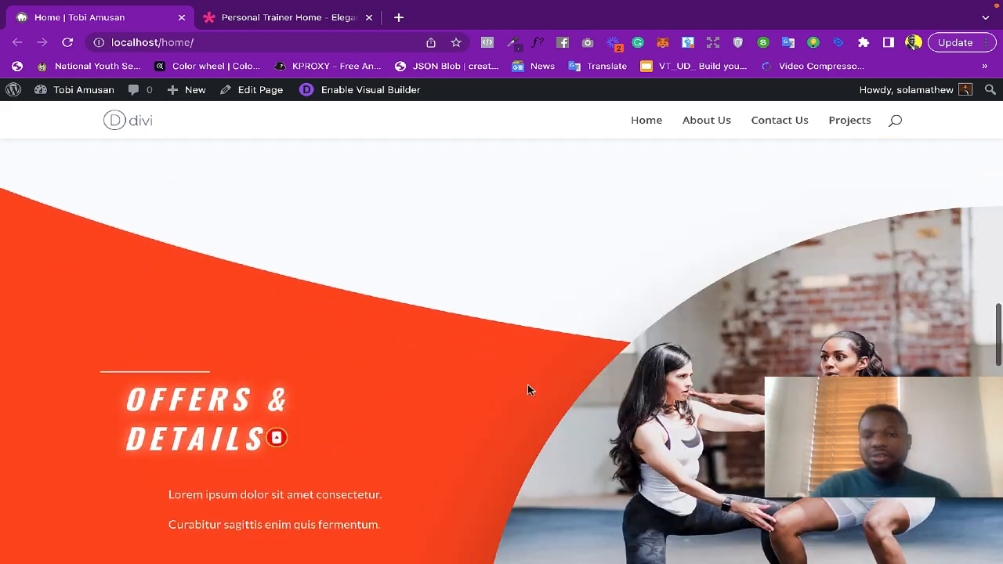
scroll(527, 389, "down", 3)
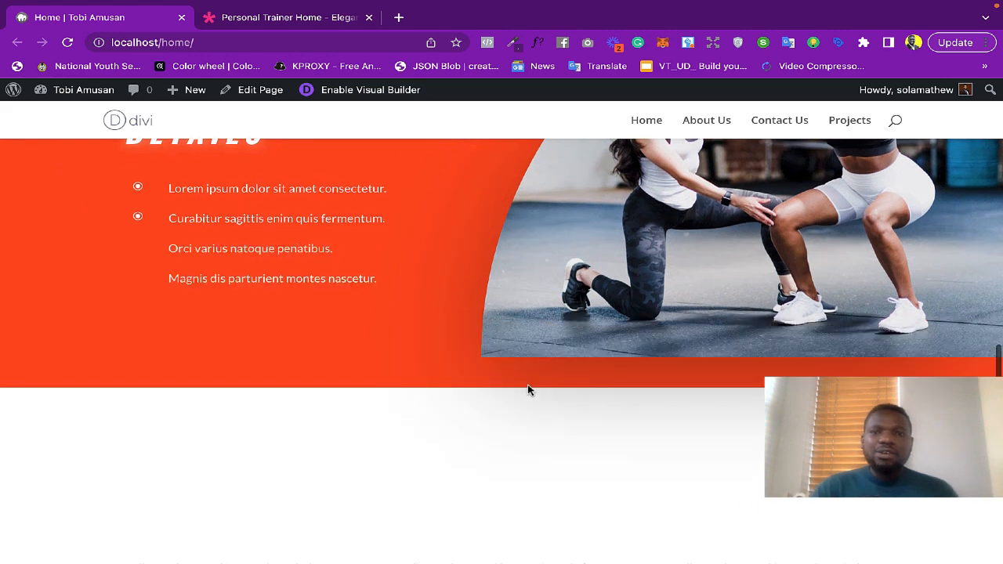
scroll(527, 389, "up", 2)
scroll(527, 389, "up", 1)
scroll(527, 389, "down", 1)
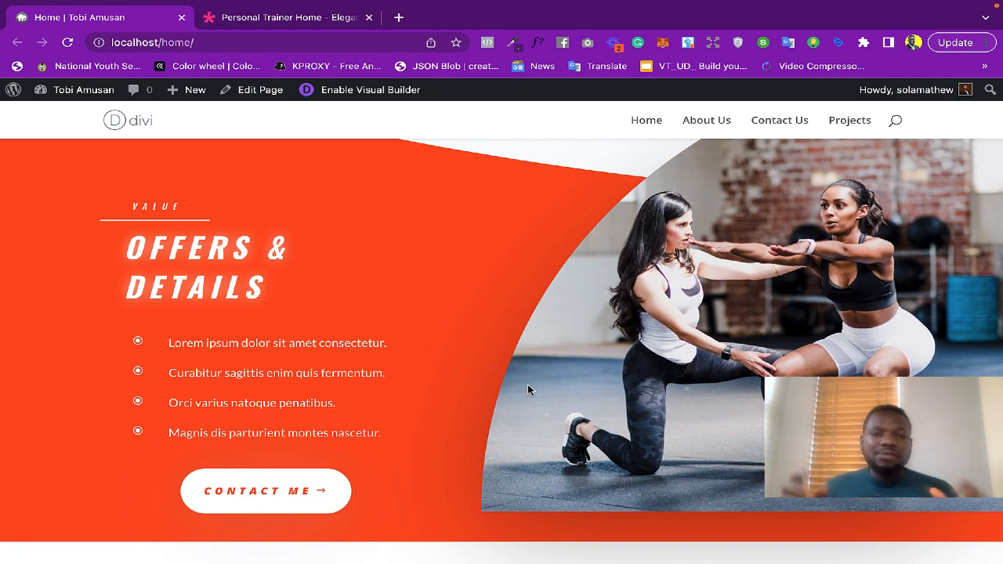
scroll(528, 386, "down", 5)
scroll(528, 386, "up", 20)
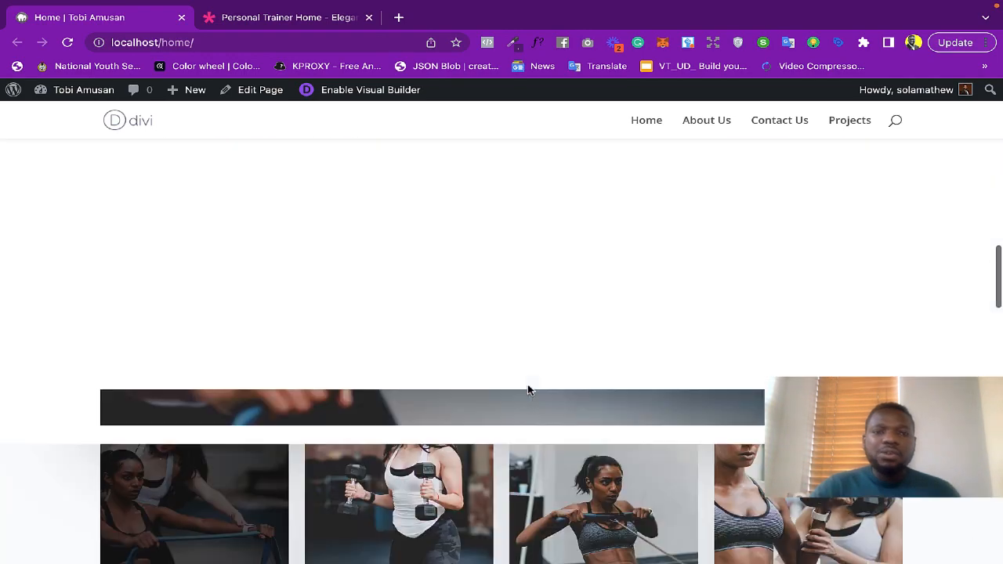
scroll(527, 391, "up", 5)
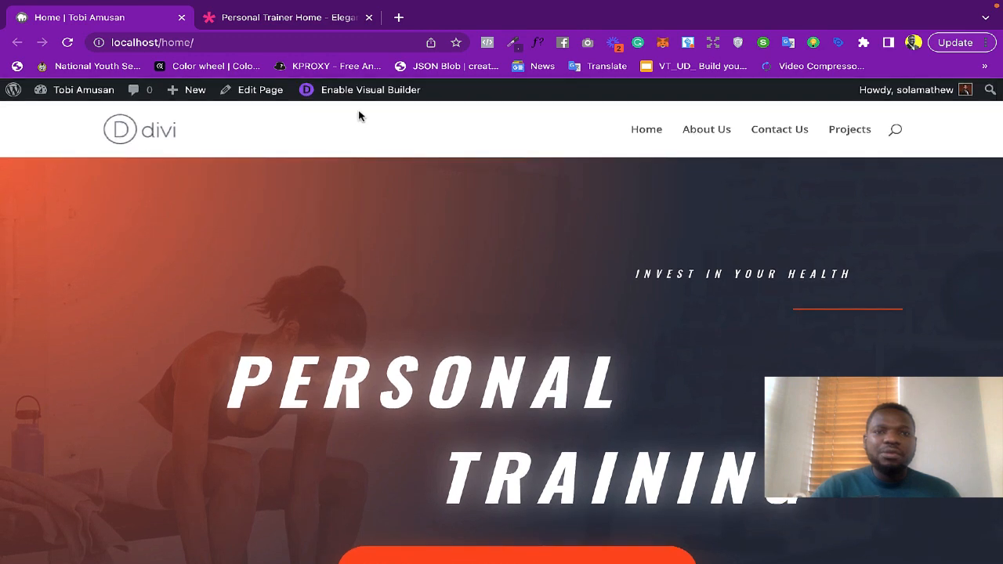
- Open the Home page in the Divi Visual Builder and look over the hero and 1 on 1 Training sections
left_click(368, 91)
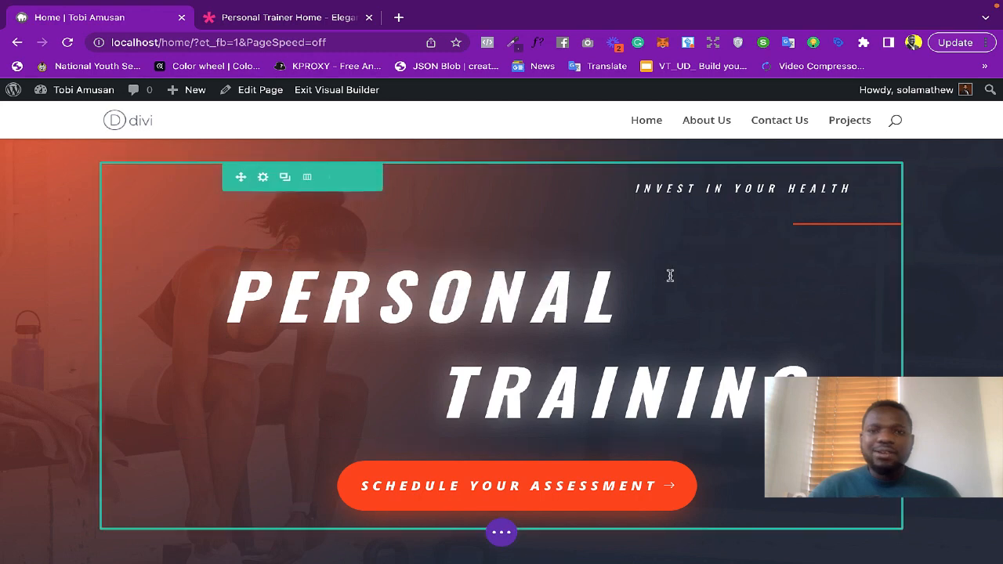
scroll(661, 336, "down", 3)
scroll(663, 337, "down", 4)
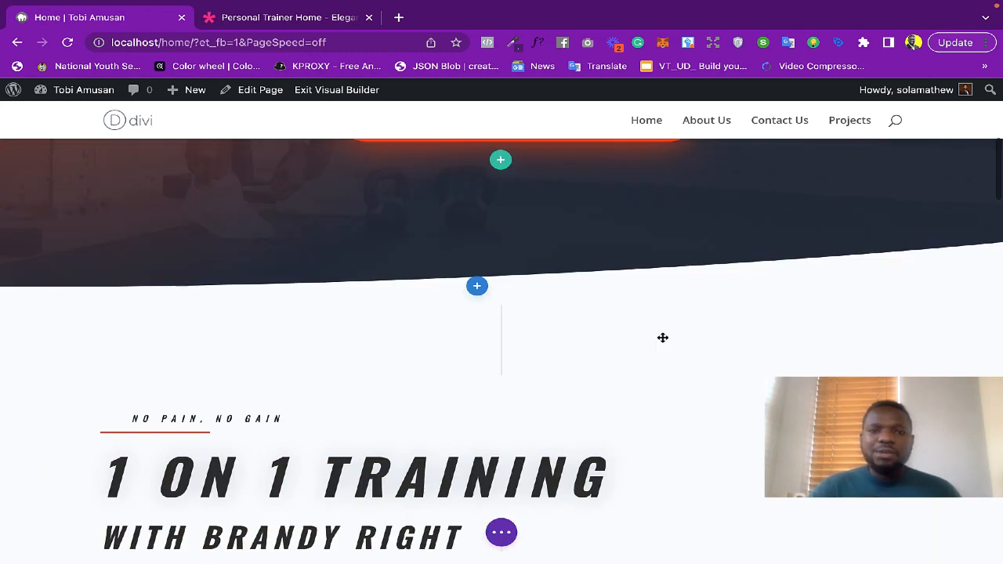
scroll(662, 337, "up", 5)
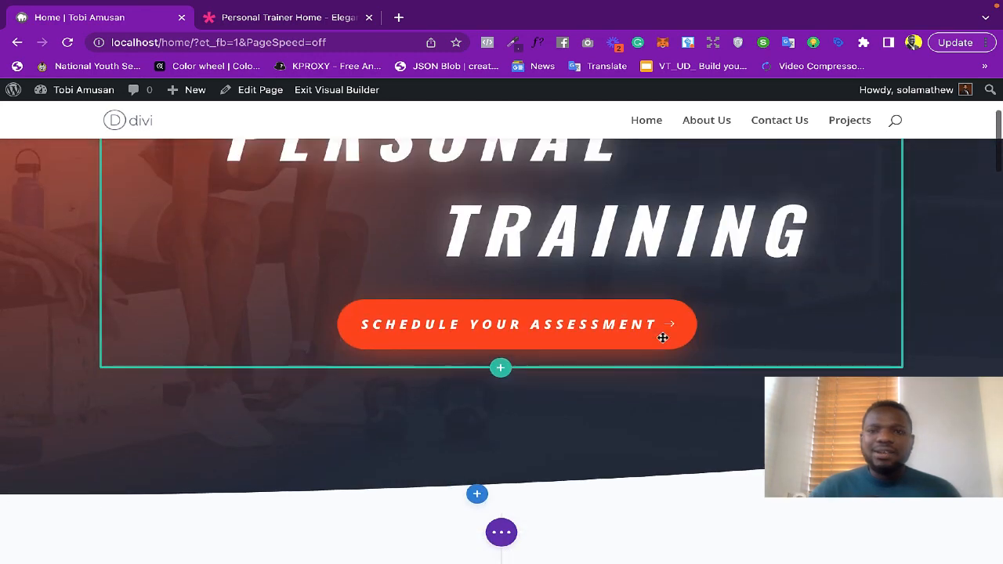
scroll(663, 340, "up", 3)
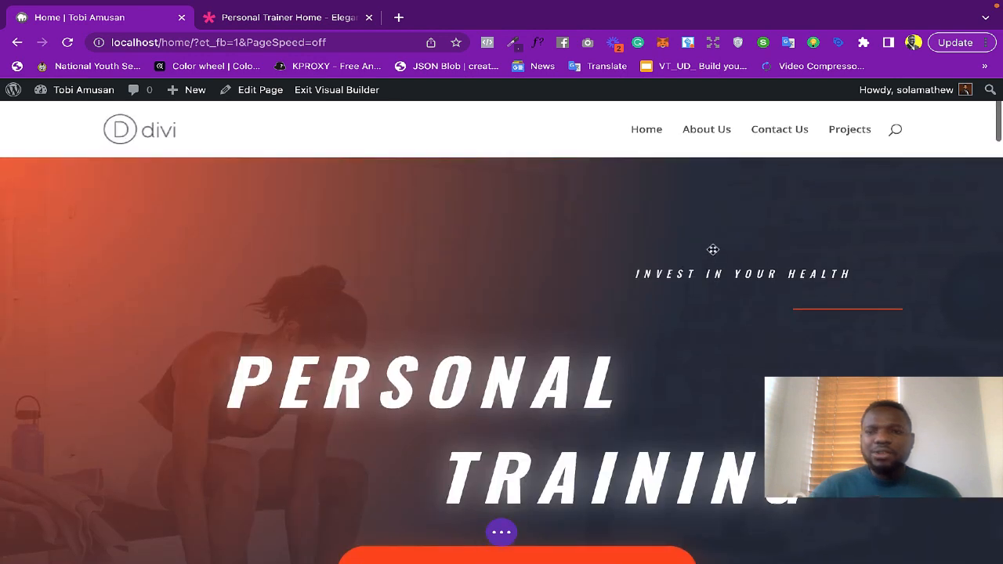
scroll(714, 277, "down", 1)
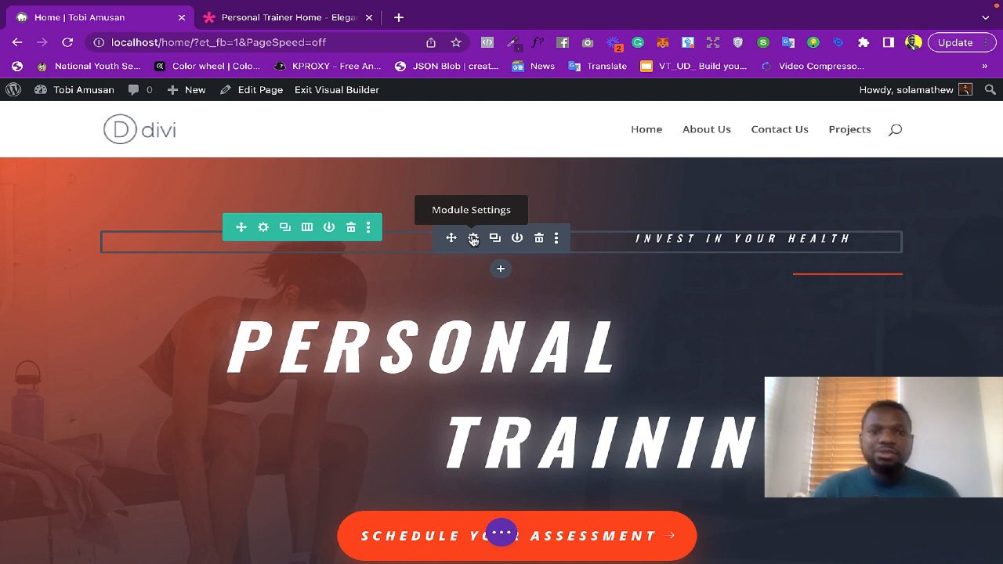
- Change the hero tagline "Invest In Your Health" to "I Am M.O.R.E" in its text module and save the module settings
left_click(473, 239)
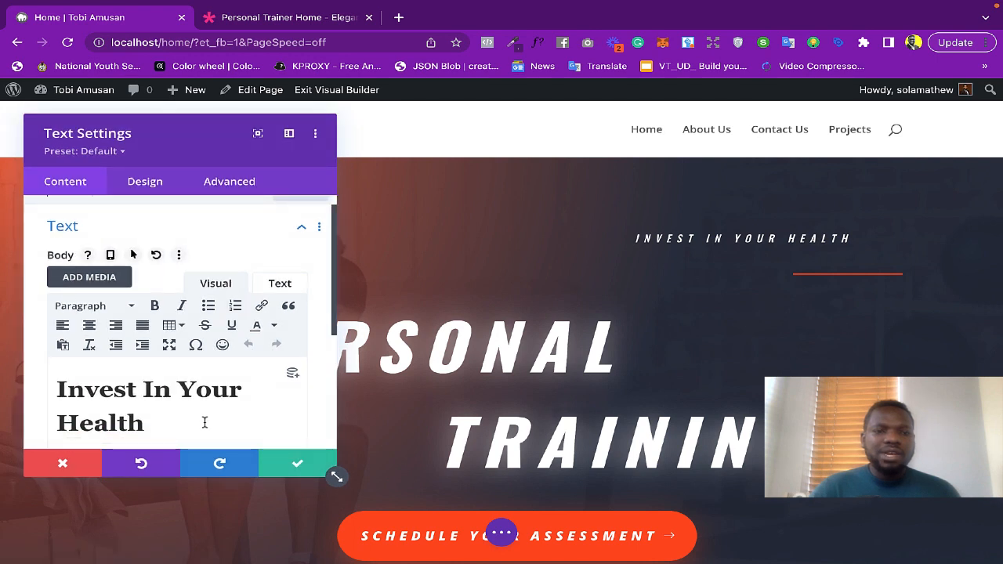
left_click(156, 423)
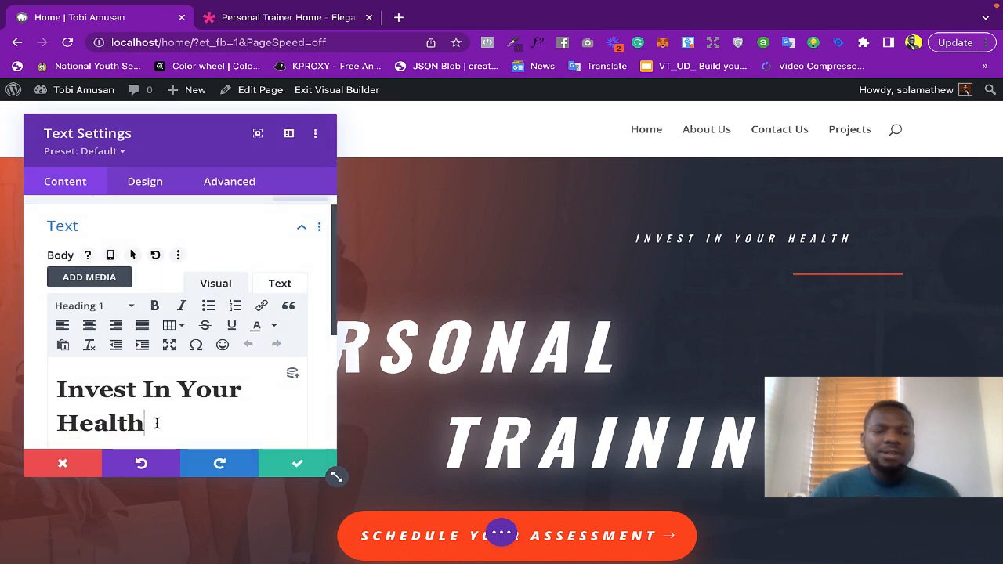
mouse_move(154, 423)
left_mouse_down()
mouse_move(72, 419)
mouse_move(70, 398)
left_mouse_up()
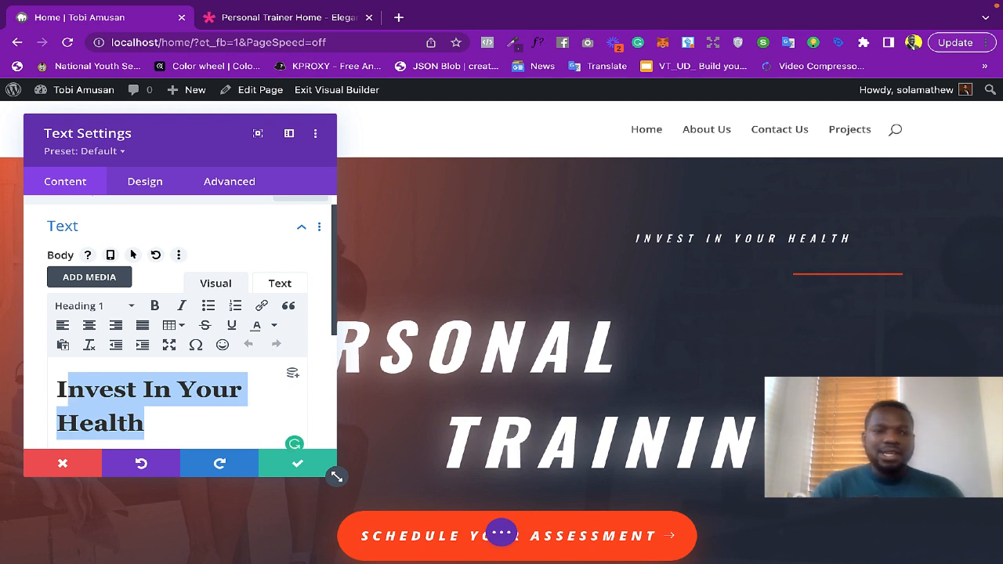
key("BackSpace")
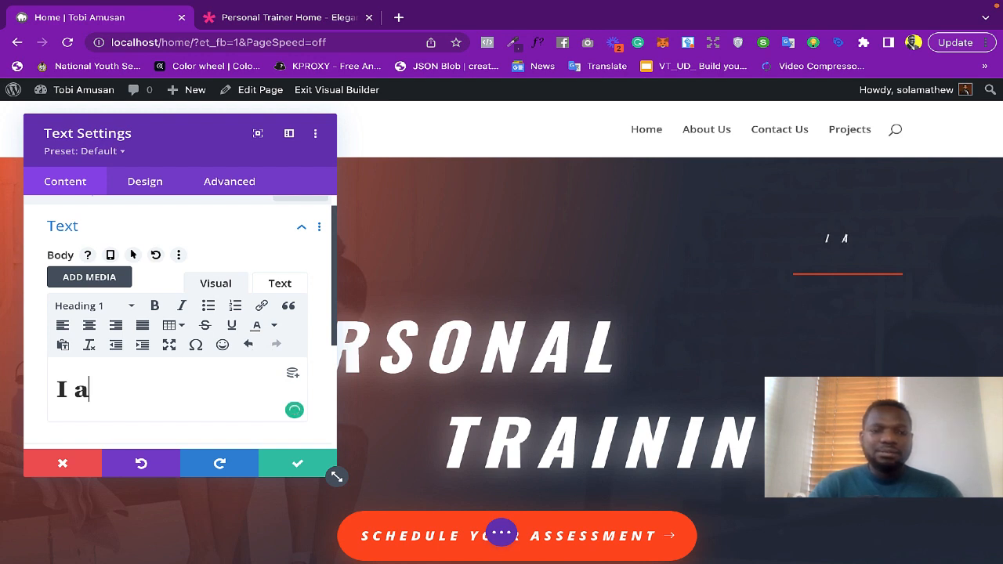
type("Am M.O.R.E")
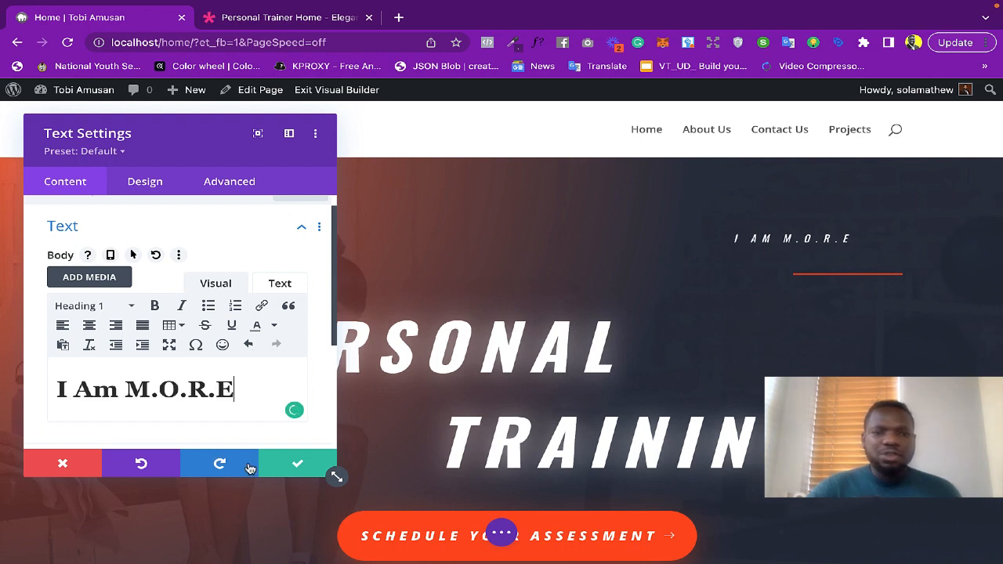
left_click(298, 465)
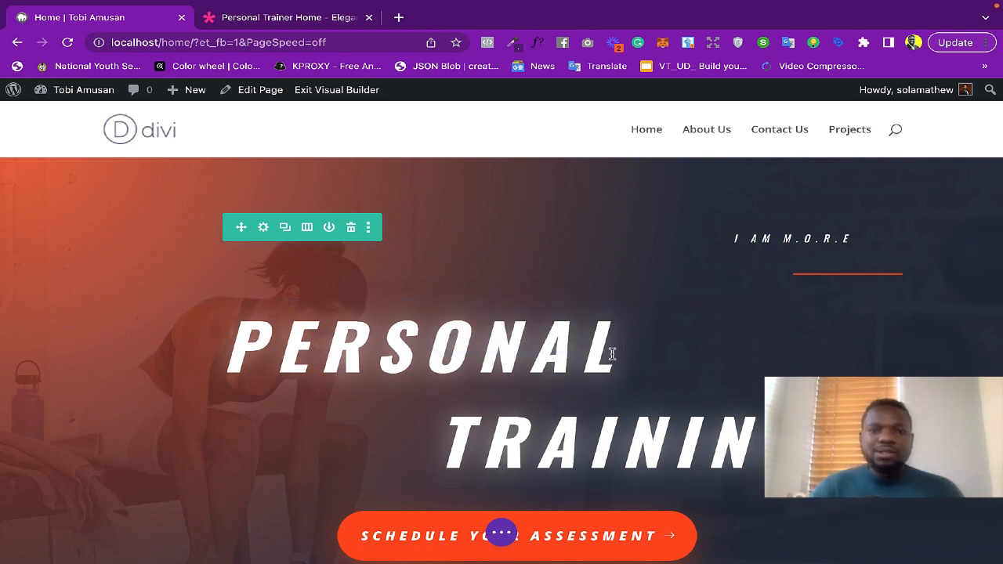
- Replace the word PERSONAL in the hero heading with TOBI, editing it inline on the page
left_click_drag(612, 354, 244, 339)
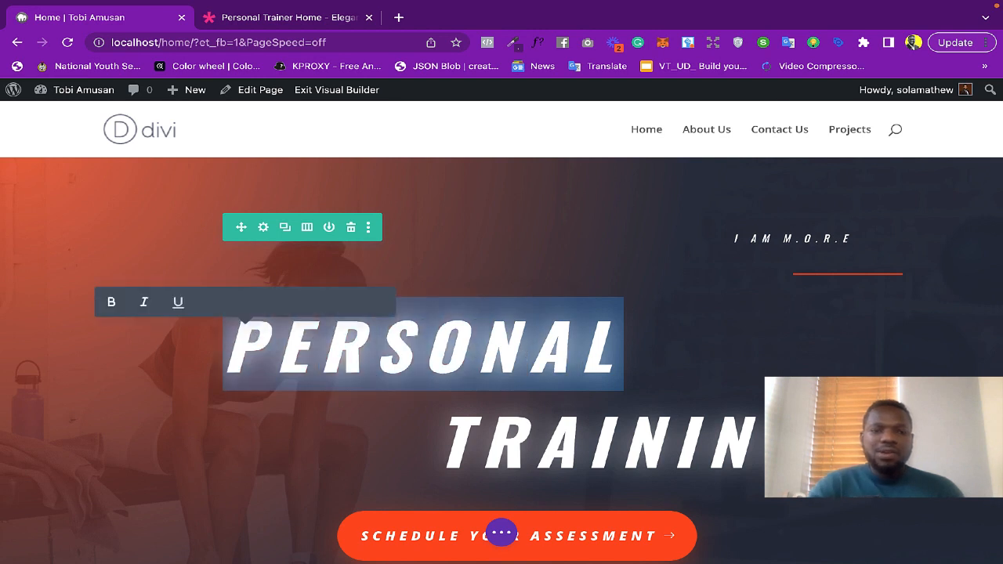
type("TON")
key("BackSpace")
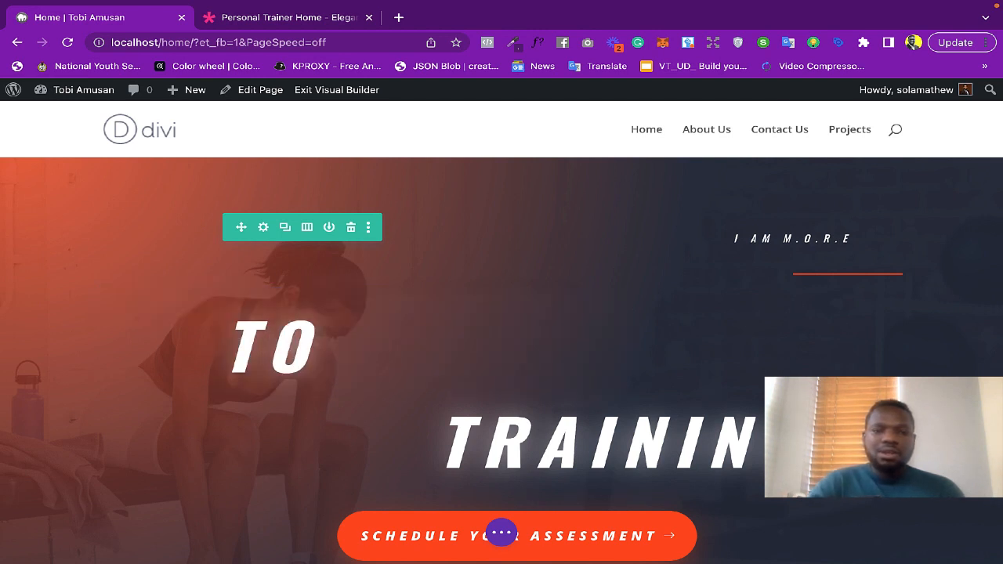
type("BU")
key("BackSpace")
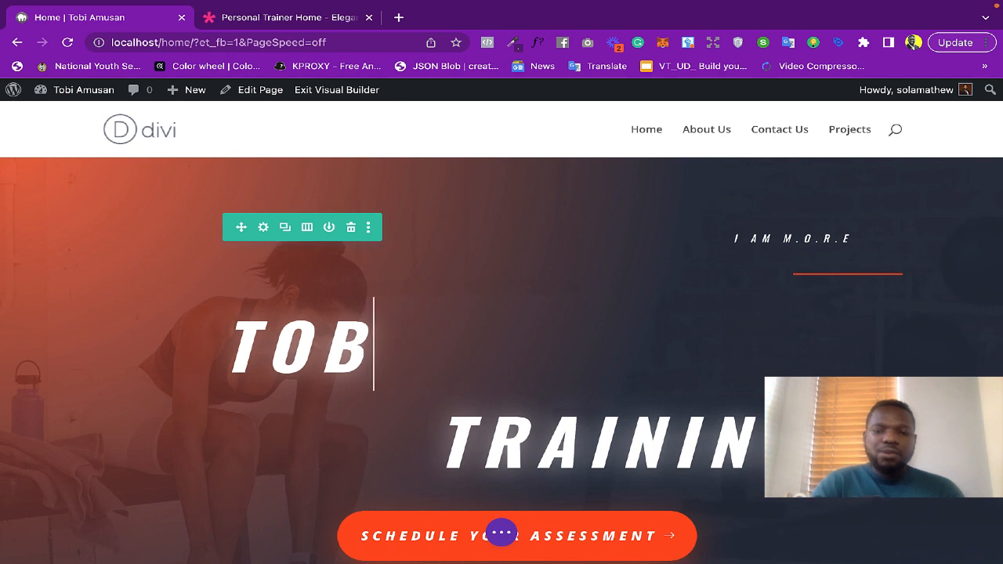
type("I")
- Replace the word TRAINING in the hero heading with AMUSAN, editing it inline on the page
left_click(482, 443)
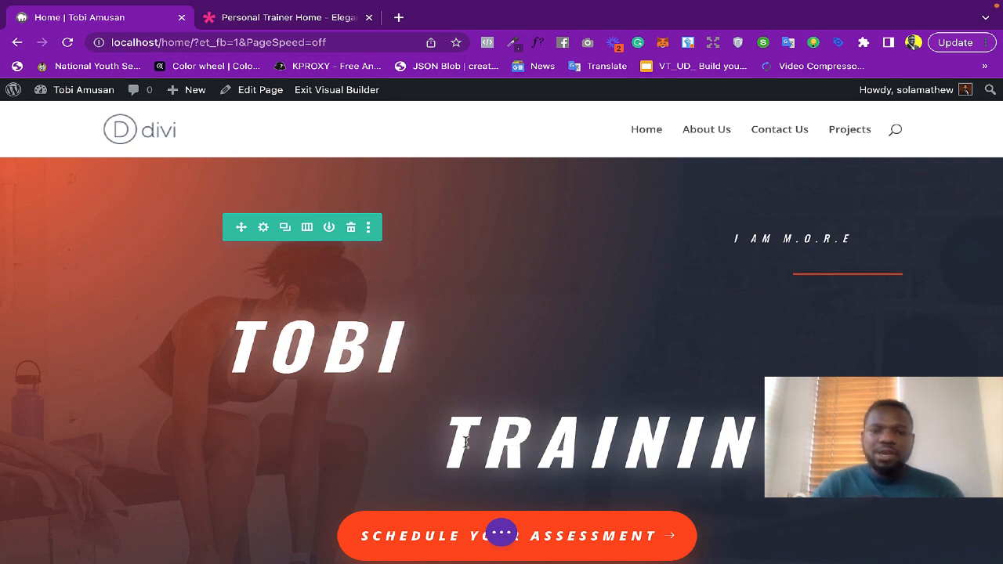
left_click_drag(451, 439, 780, 443)
type("AMUSA")
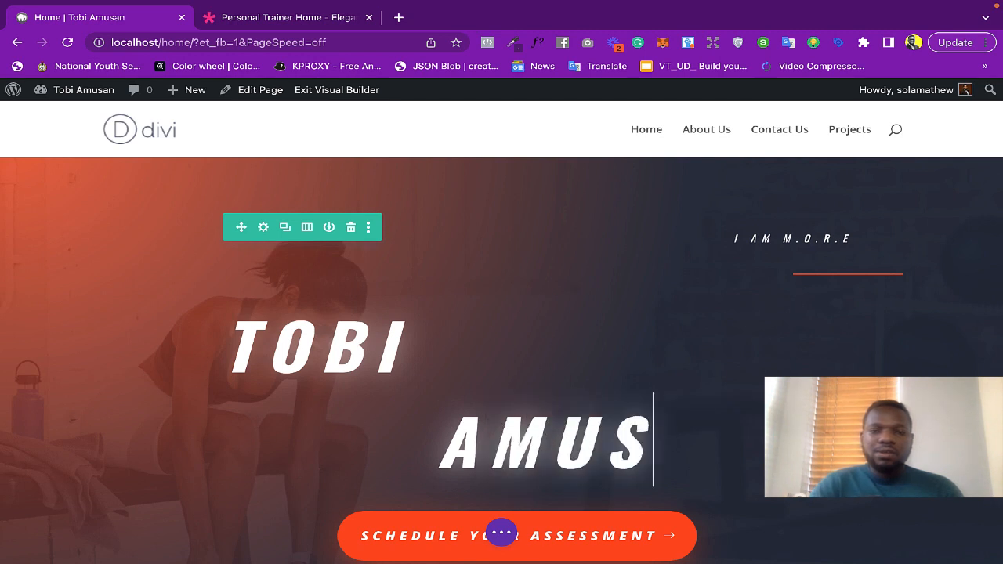
type("N")
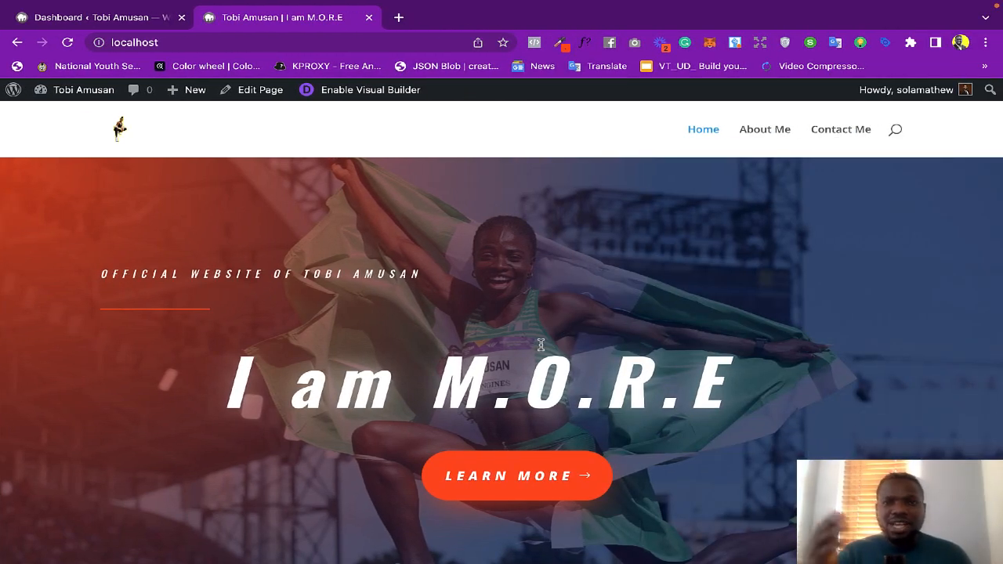
- Review the customized site's home page from the hero tagline, heading and Learn More button to the My Mission section
scroll(541, 345, "down", 1)
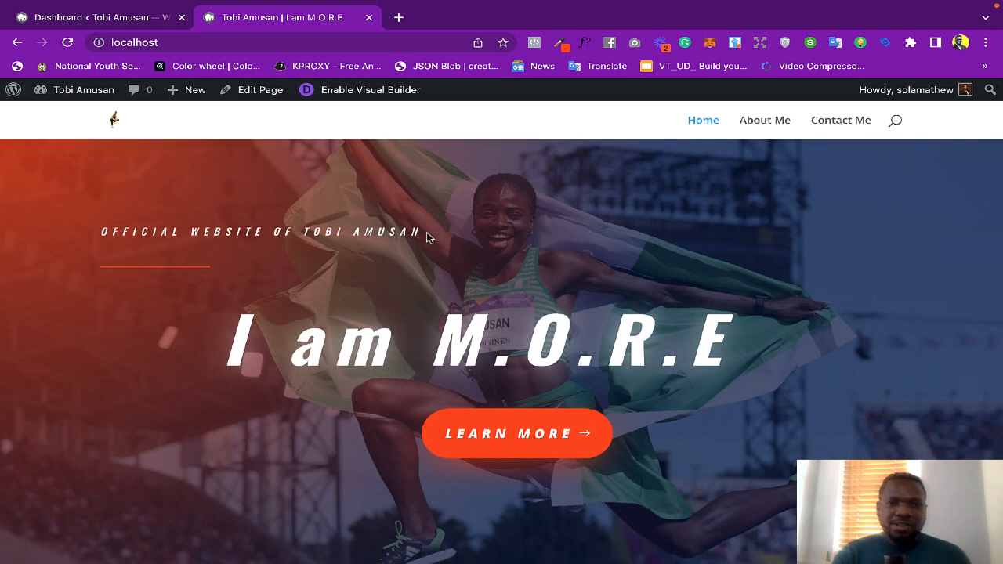
left_click_drag(427, 232, 110, 228)
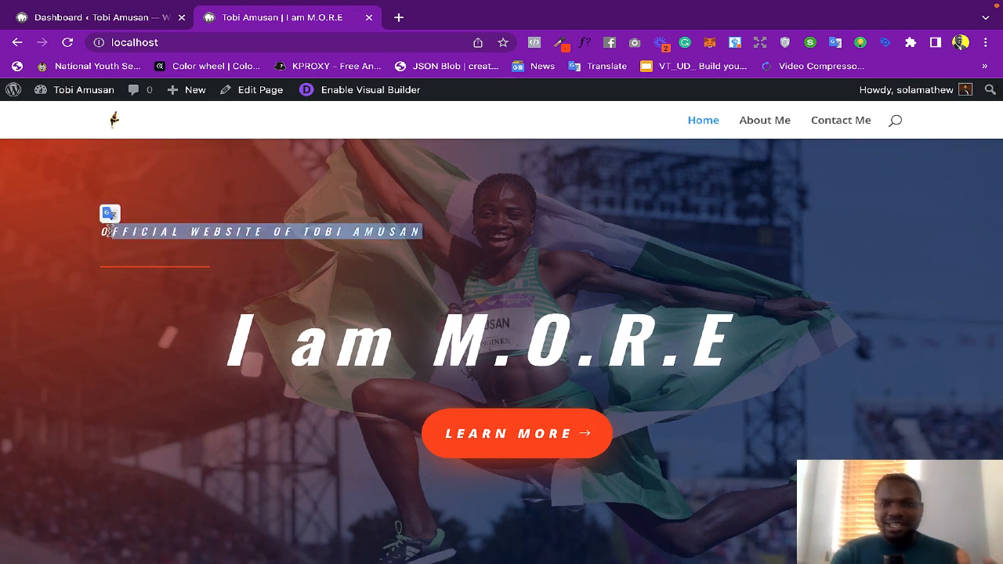
left_click(276, 265)
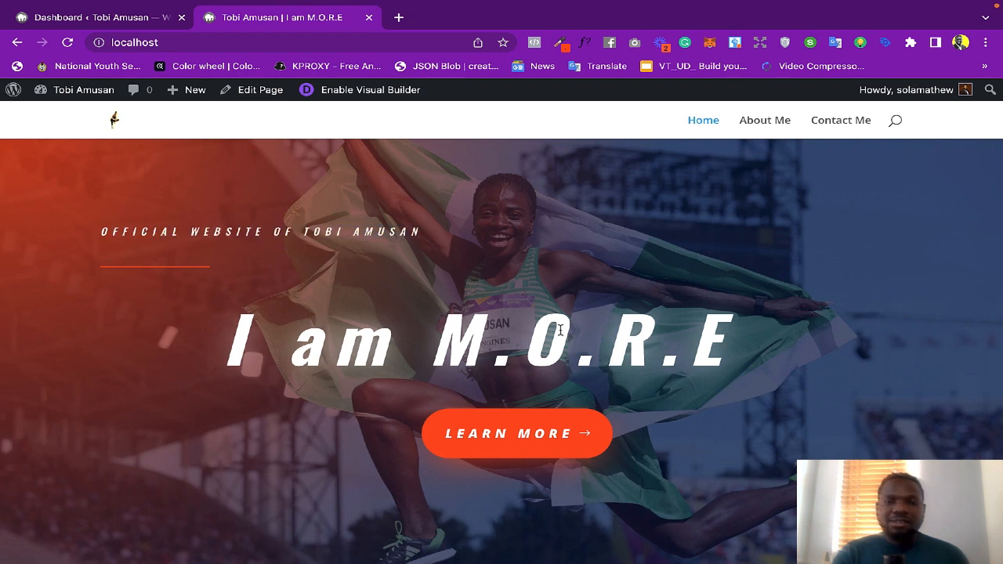
scroll(561, 330, "down", 1)
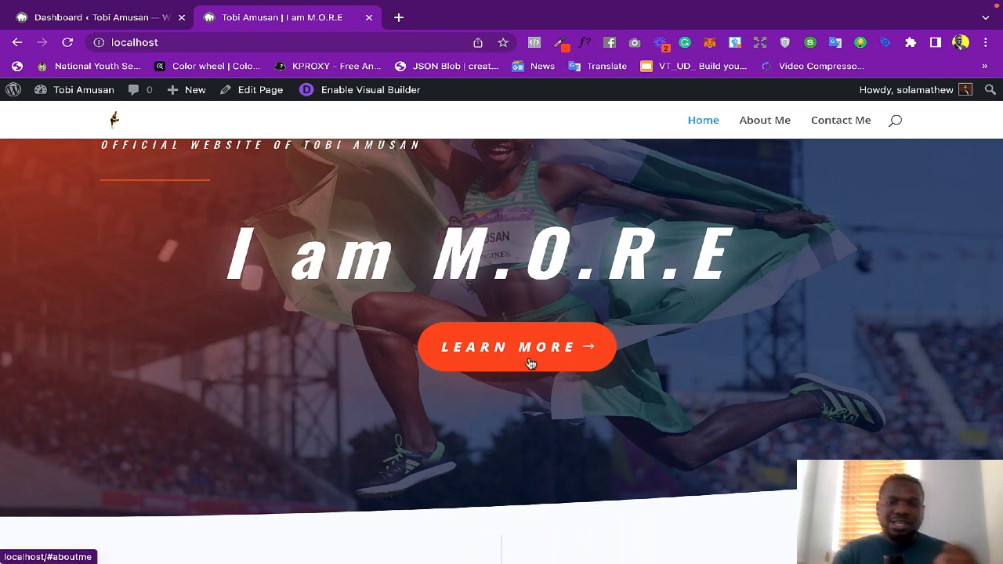
scroll(530, 363, "down", 2)
scroll(530, 363, "down", 4)
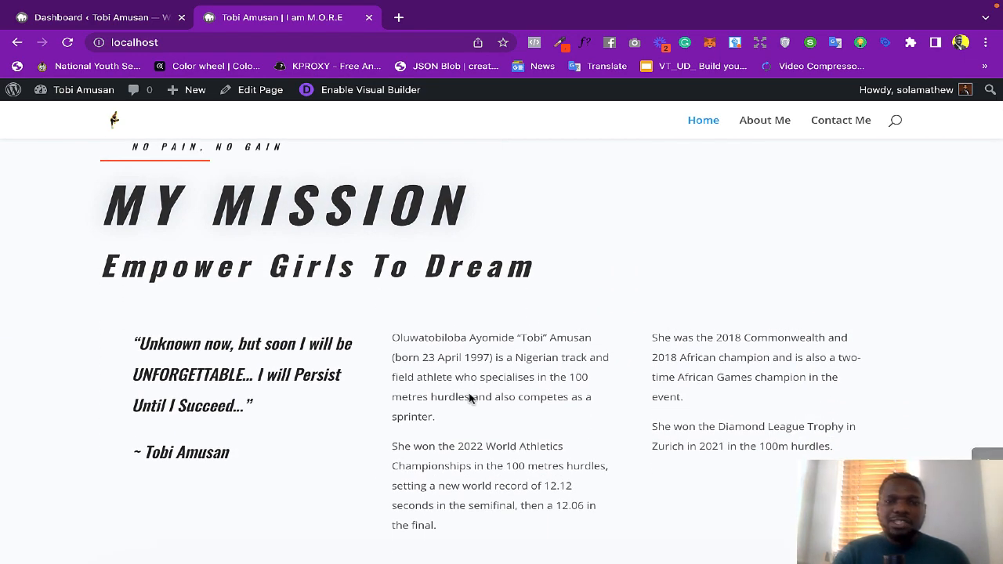
- Examine the customized home page's video slider with its thumbnails and the Core Values section with its contact button
scroll(576, 420, "down", 3)
scroll(576, 420, "down", 5)
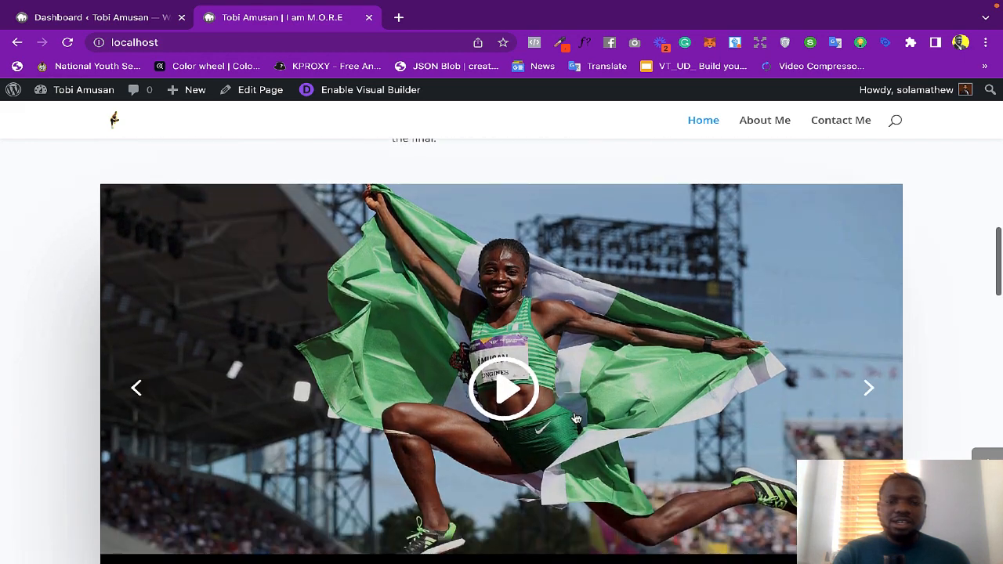
scroll(576, 419, "up", 2)
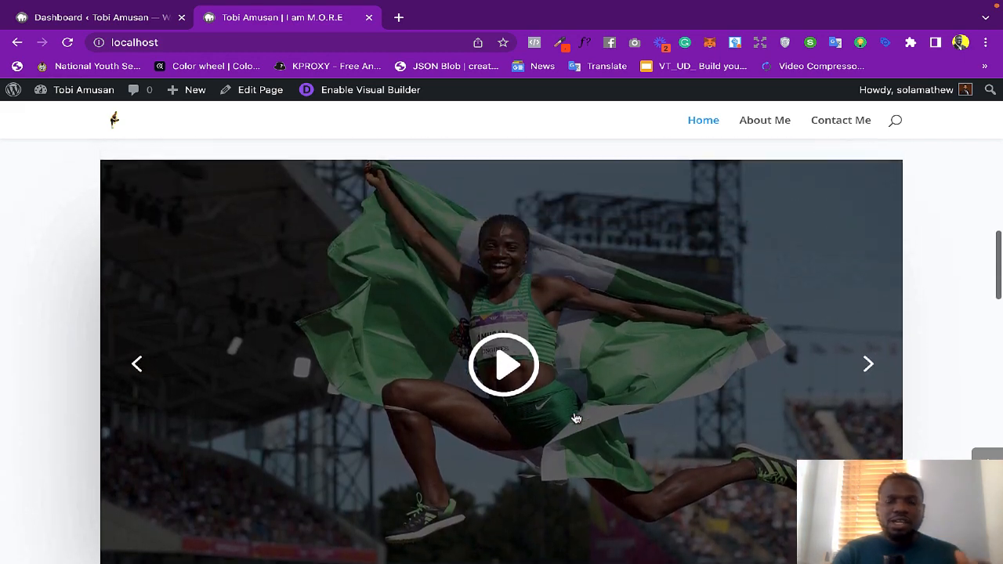
scroll(576, 419, "down", 3)
scroll(576, 419, "down", 1)
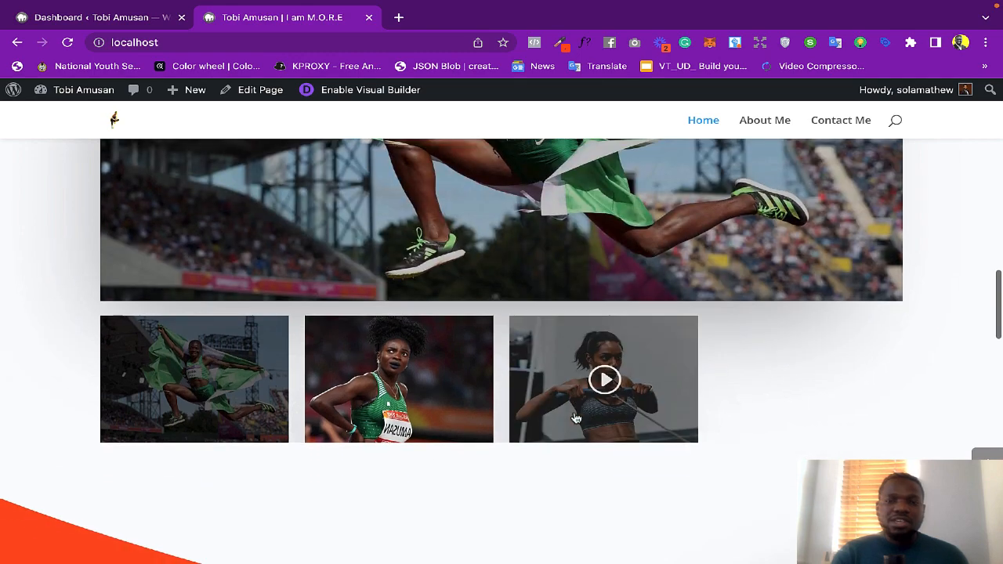
scroll(576, 420, "down", 5)
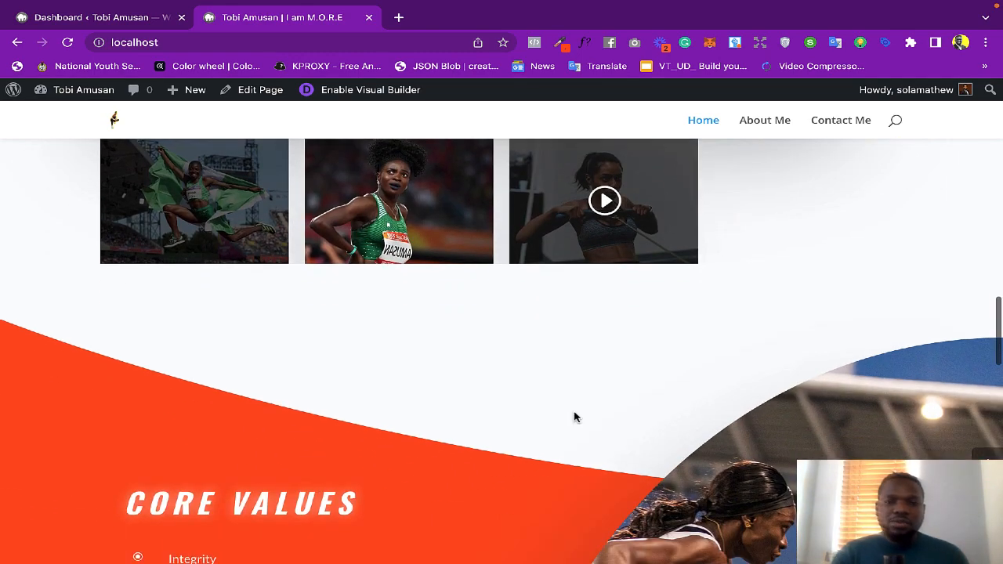
scroll(574, 417, "down", 1)
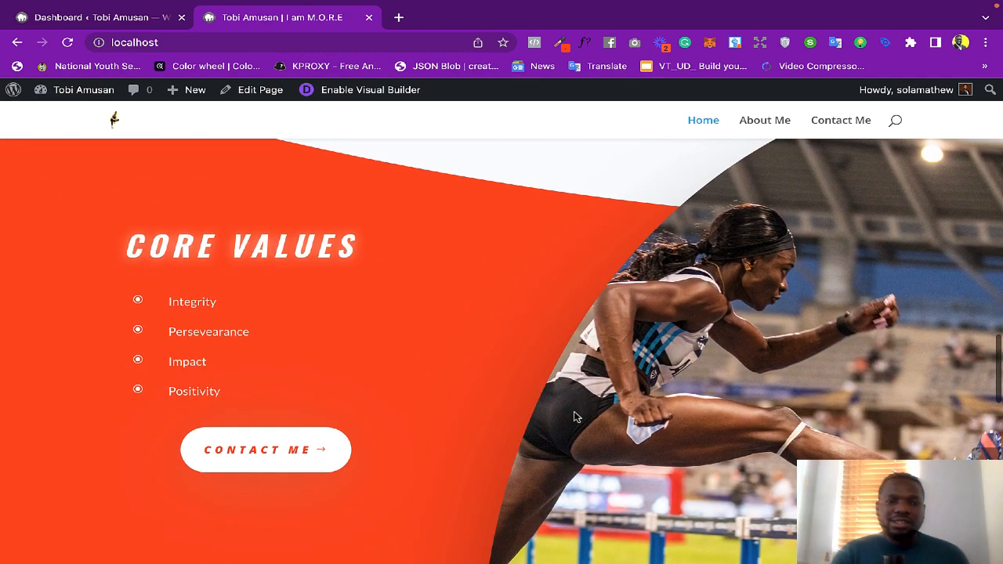
scroll(370, 382, "down", 5)
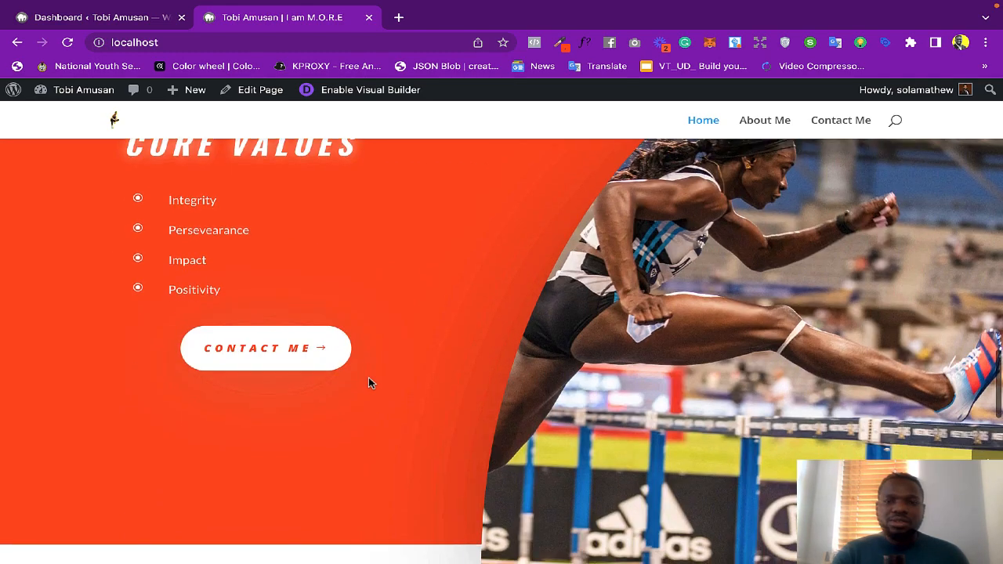
- Examine the home page's The Media testimonials and the Contact Me form down to its Submit button and footer
scroll(370, 382, "down", 2)
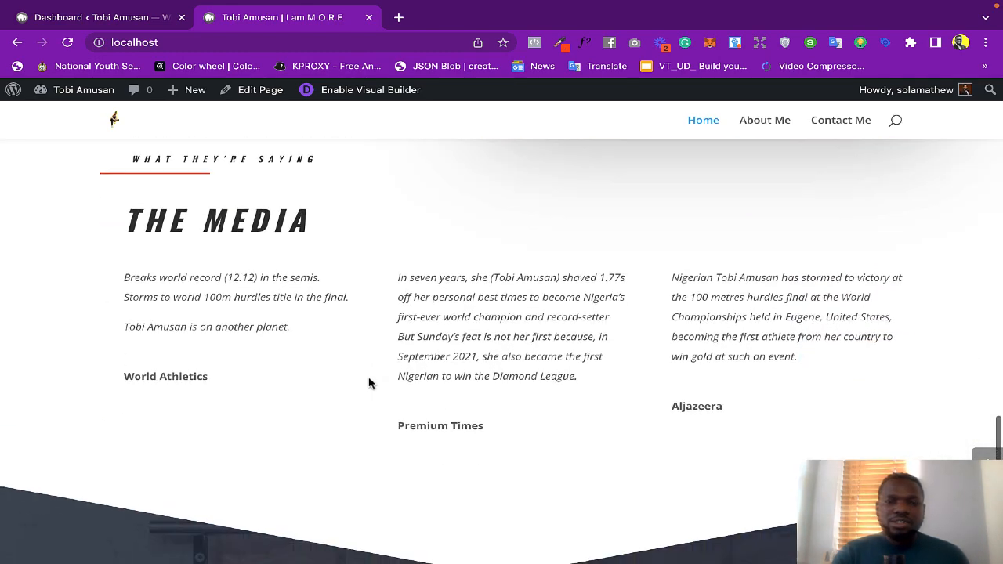
scroll(521, 255, "up", 3)
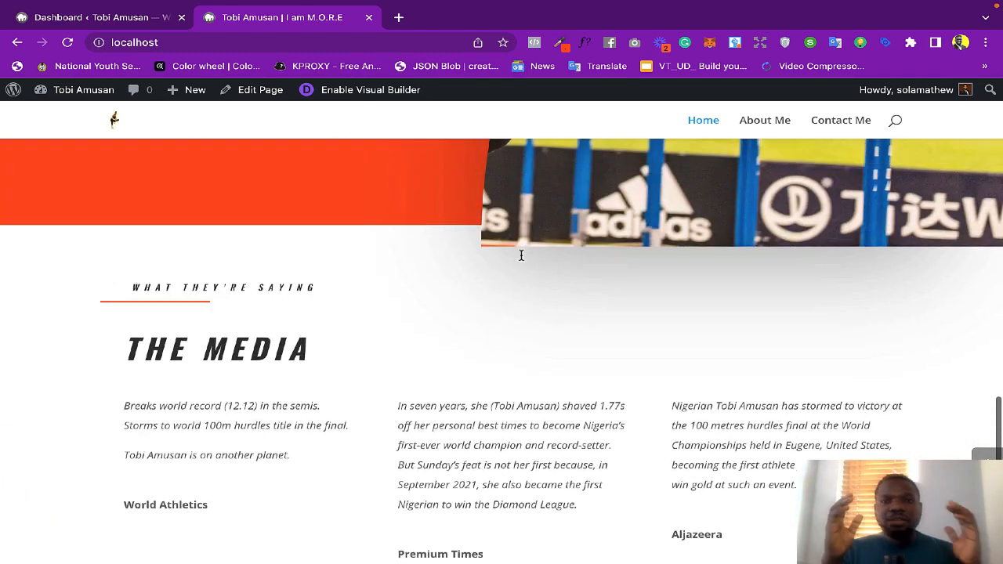
scroll(523, 261, "down", 3)
scroll(521, 260, "down", 6)
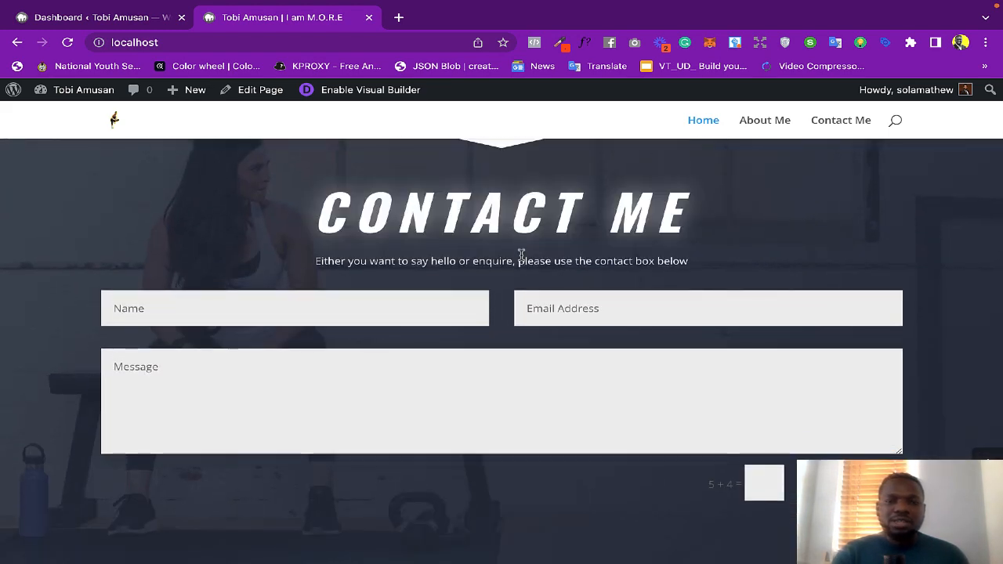
scroll(569, 291, "down", 1)
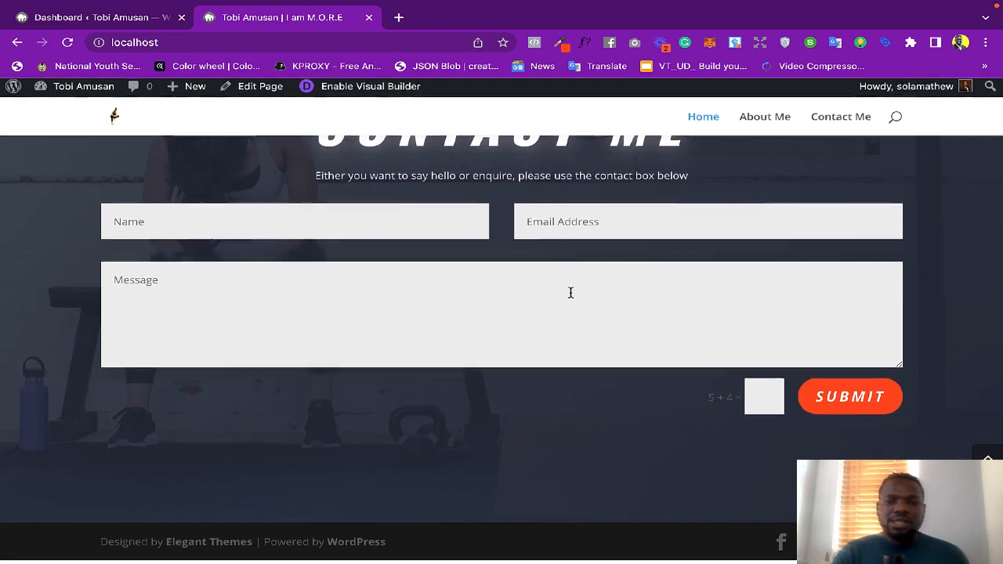
- Test the site's About Me link and read the My Mission section's quote and biography text
scroll(570, 291, "up", 6)
scroll(672, 220, "up", 13)
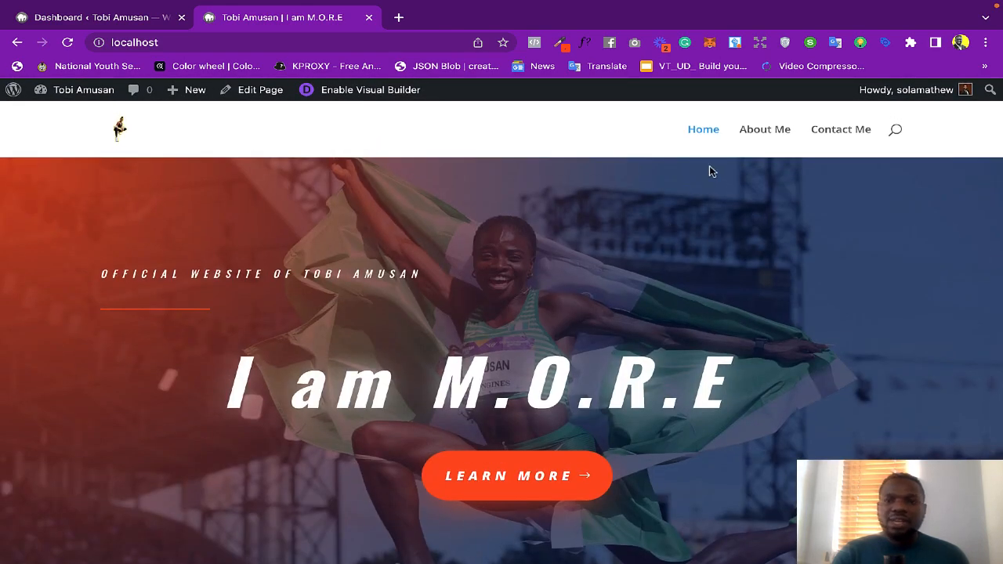
left_click(768, 134)
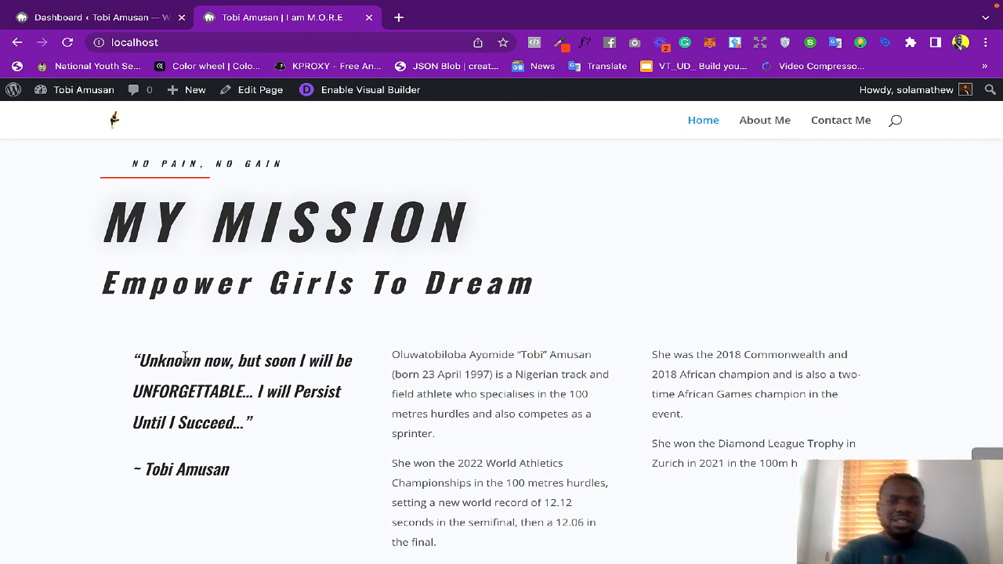
left_click_drag(134, 358, 269, 459)
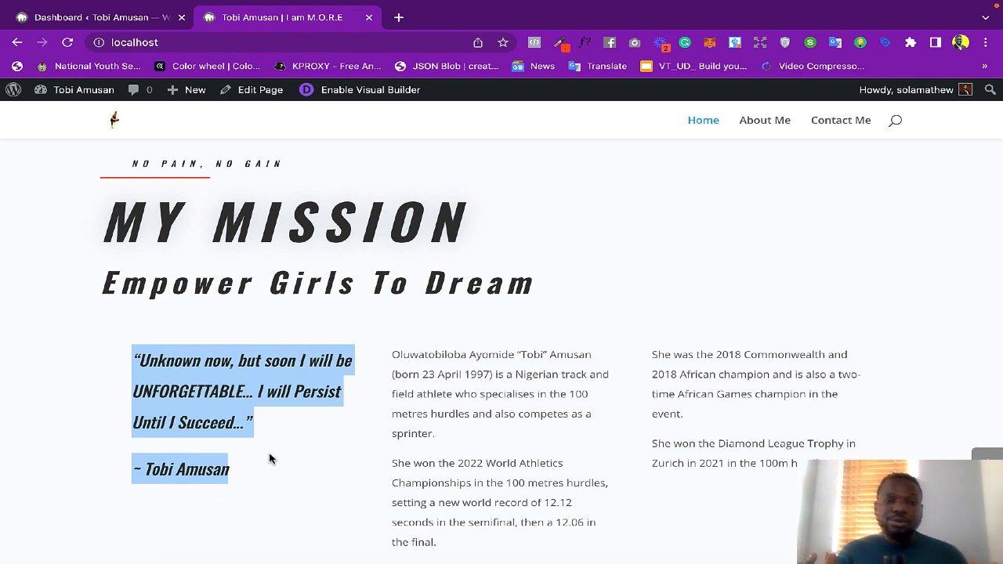
left_click(191, 387)
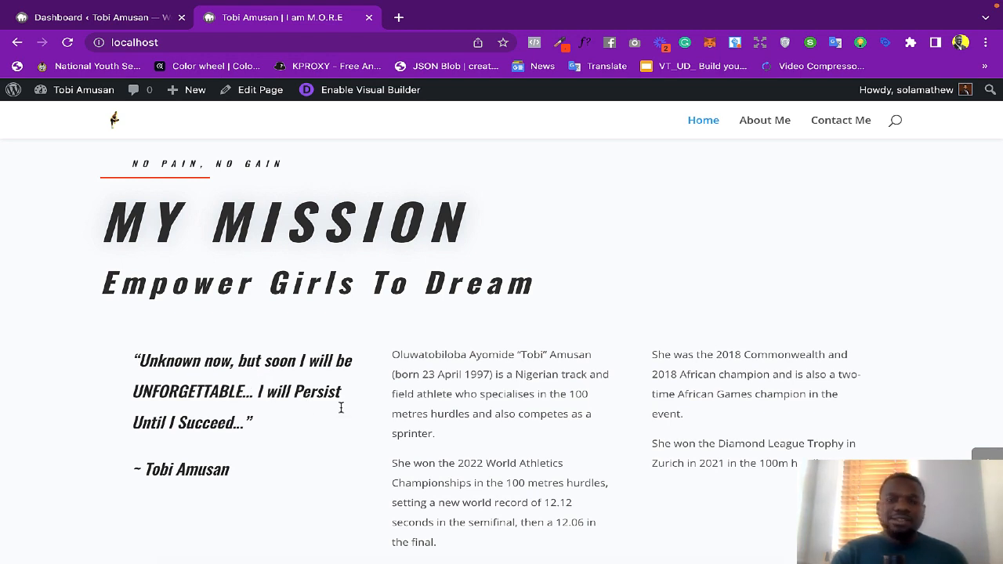
scroll(498, 416, "down", 1)
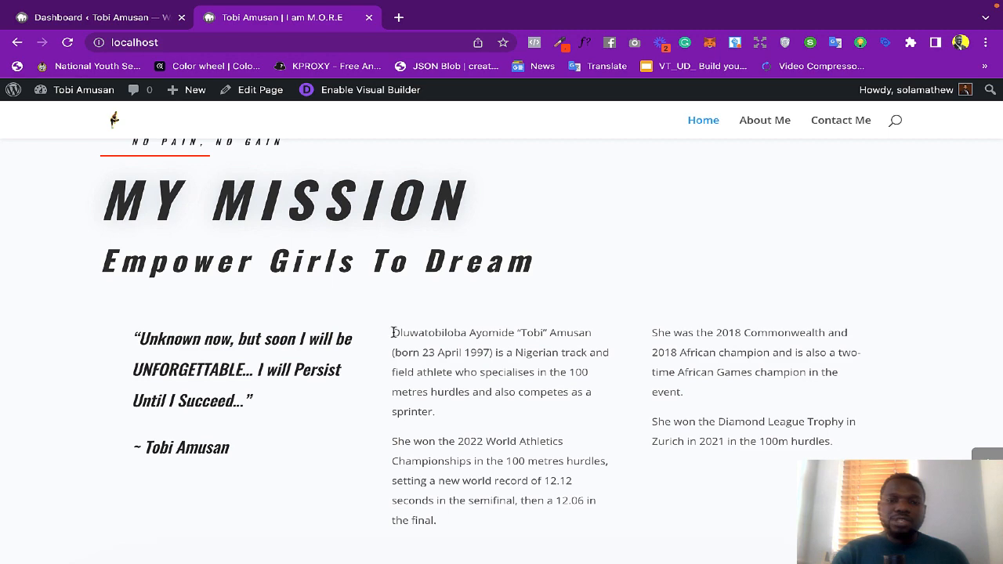
left_click_drag(394, 332, 515, 459)
left_click(711, 419)
- Preview the second and third slides of the video slider below the My Mission section
scroll(711, 420, "down", 5)
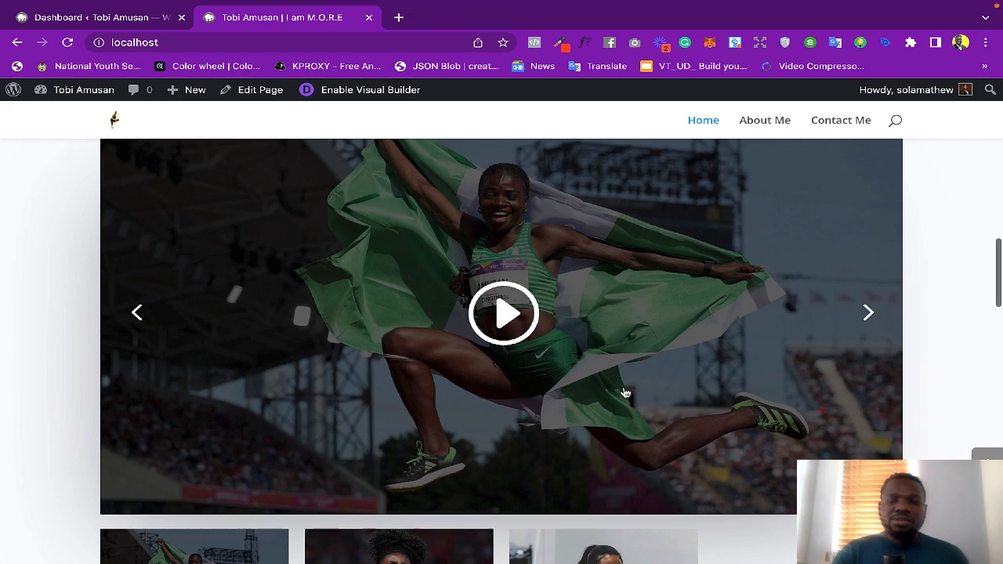
scroll(622, 395, "down", 4)
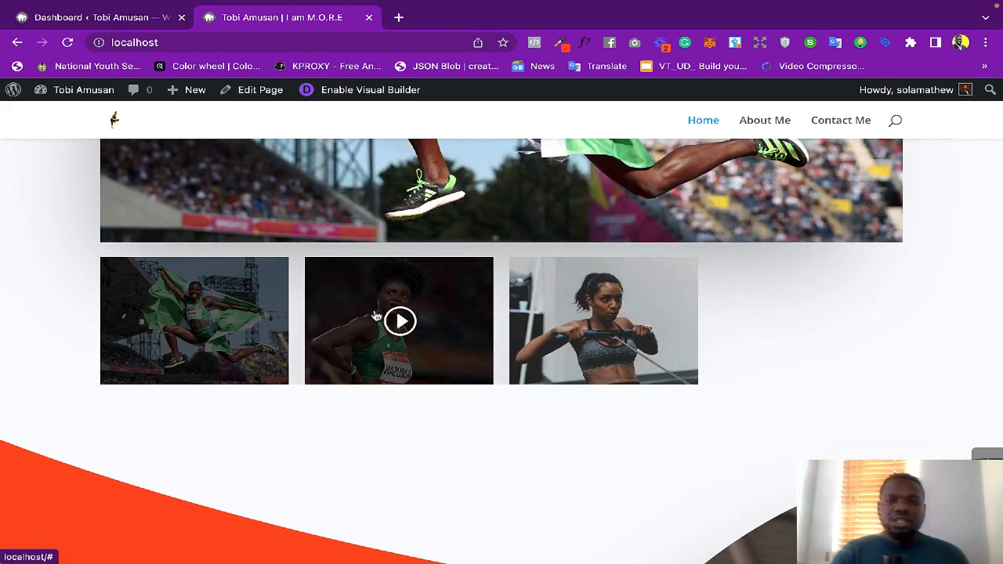
left_click(375, 316)
scroll(547, 253, "up", 3)
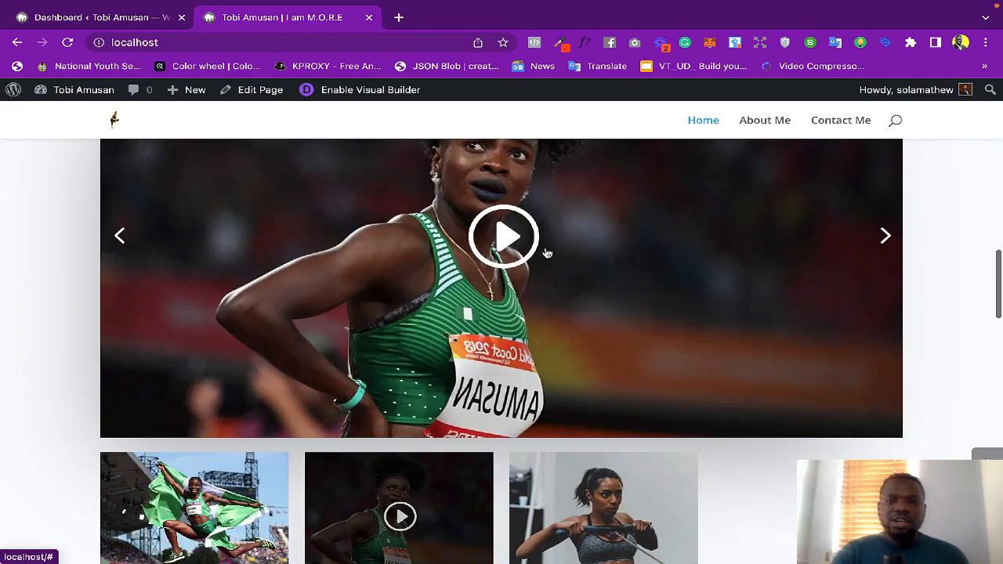
scroll(501, 337, "down", 1)
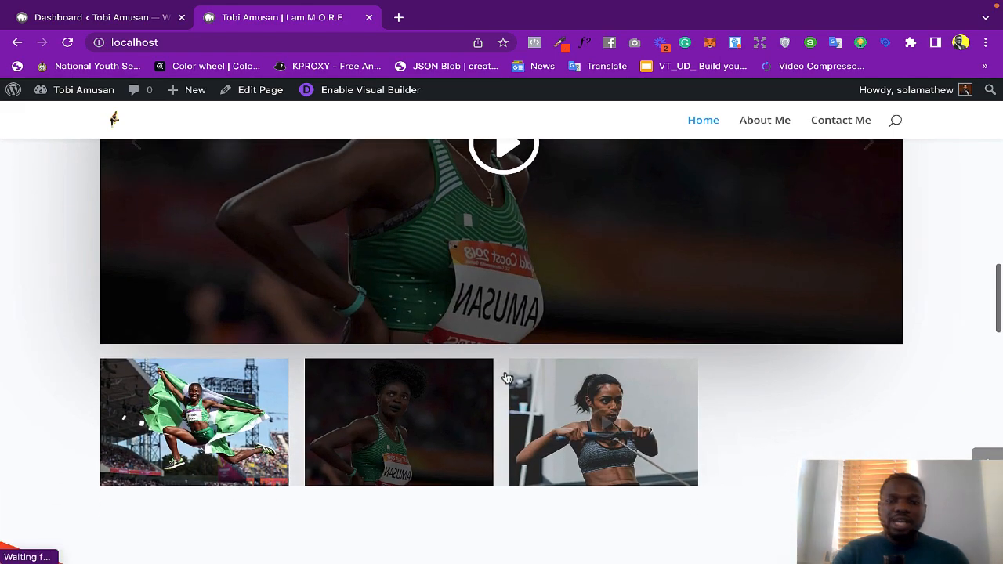
left_click(619, 414)
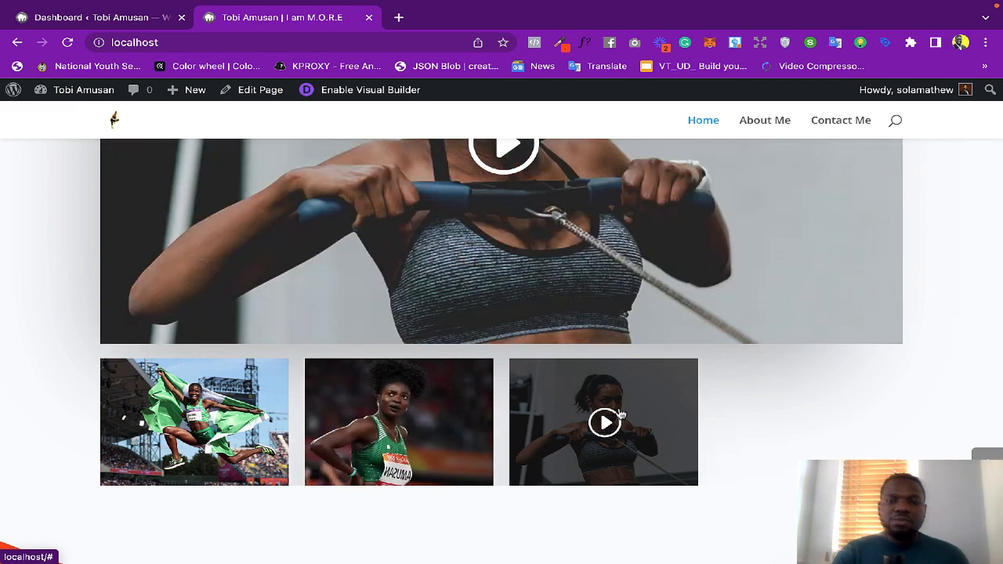
scroll(627, 364, "up", 2)
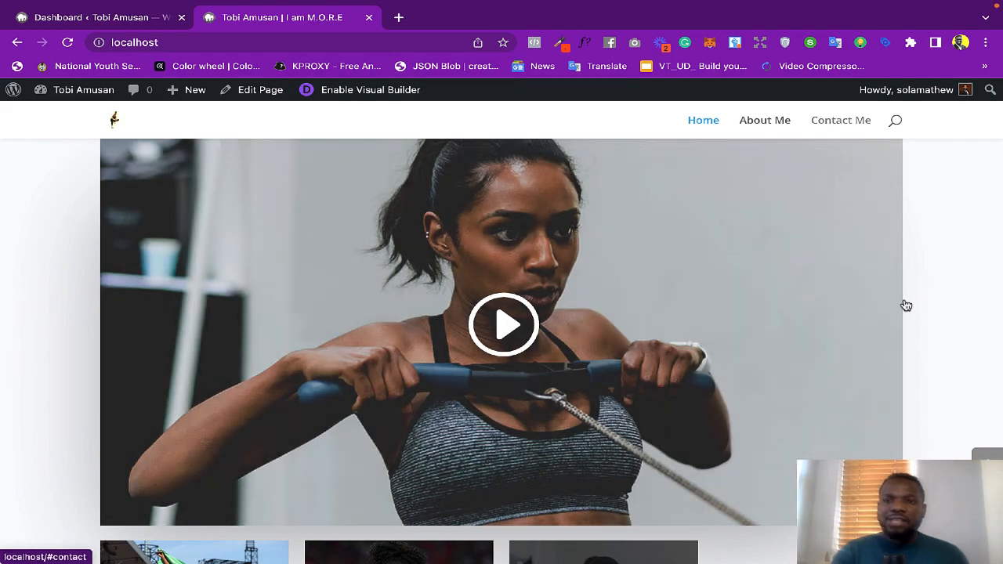
- Test the site's Contact Me link, check the contact form and return to the I am M.O.R.E hero section
left_click(836, 122)
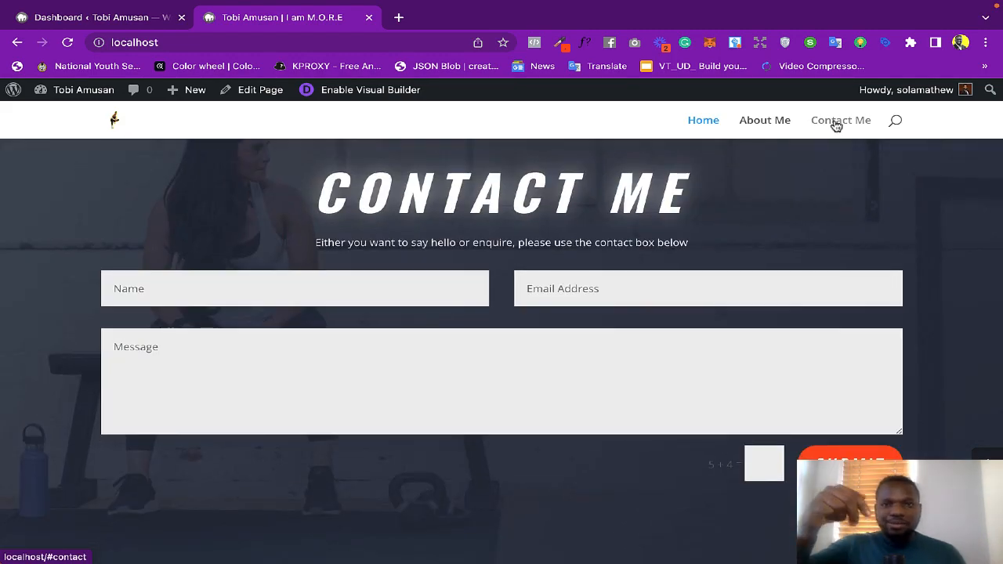
scroll(522, 258, "down", 1)
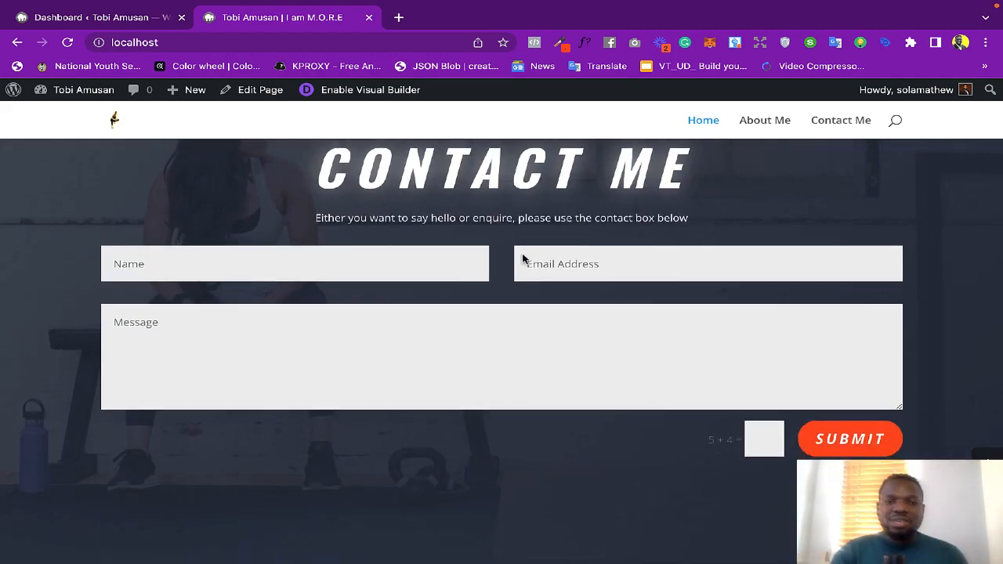
scroll(523, 258, "up", 2)
scroll(524, 259, "up", 15)
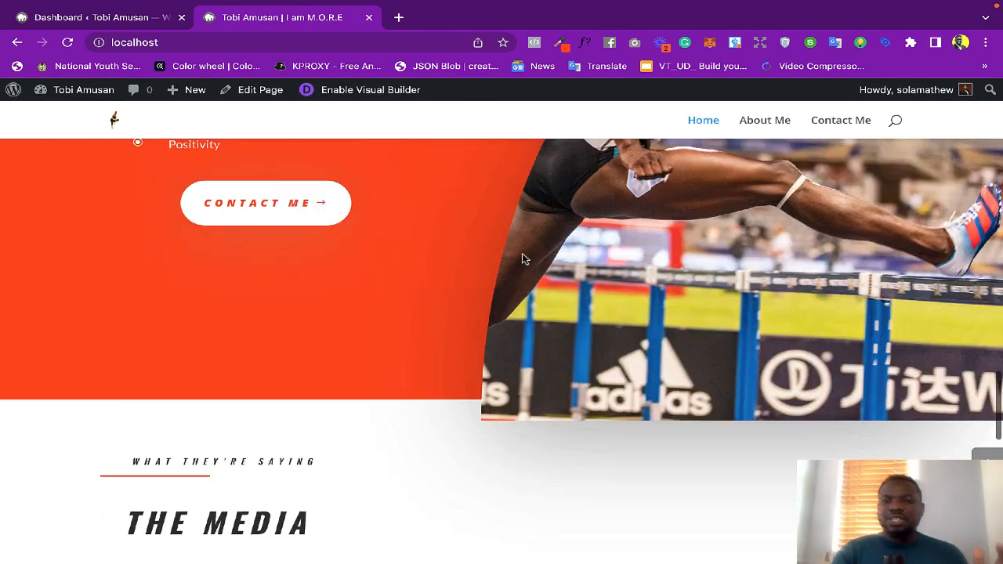
scroll(524, 258, "up", 3)
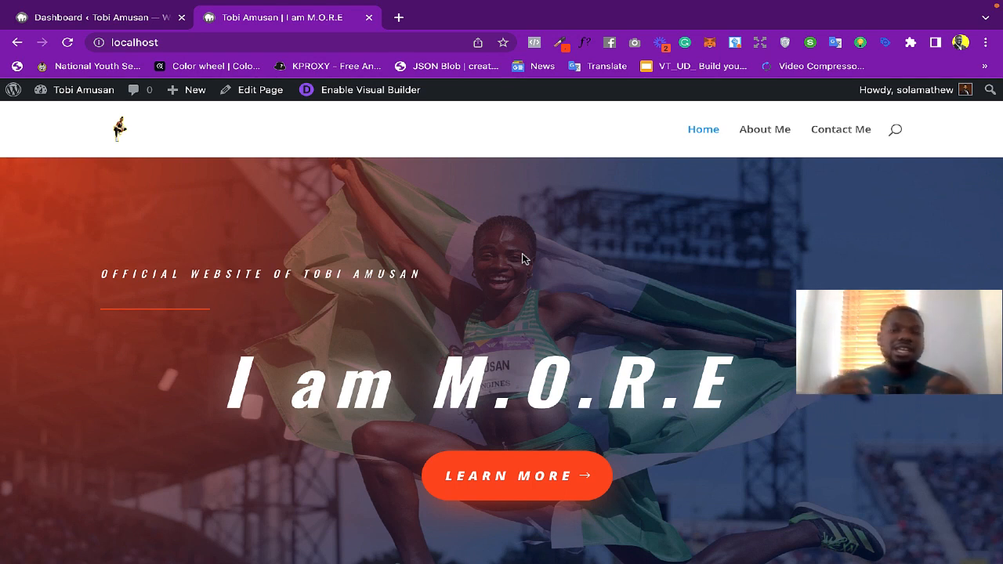
scroll(522, 259, "down", 1)
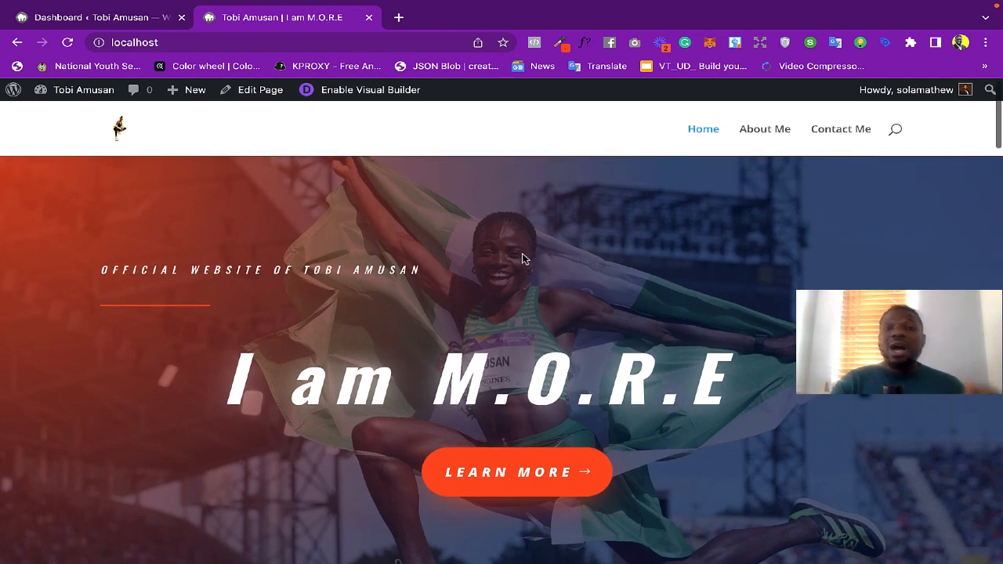
scroll(522, 258, "up", 1)
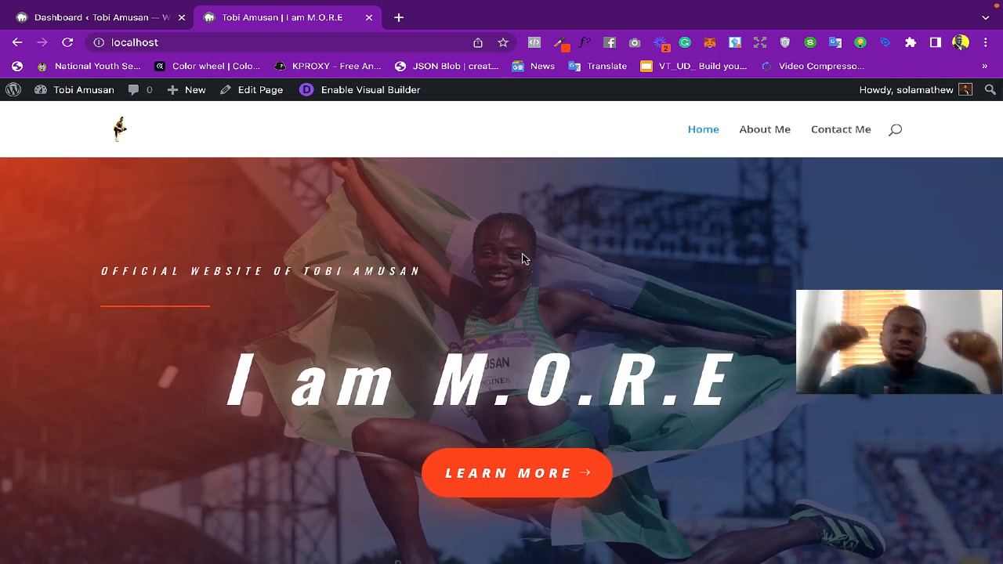